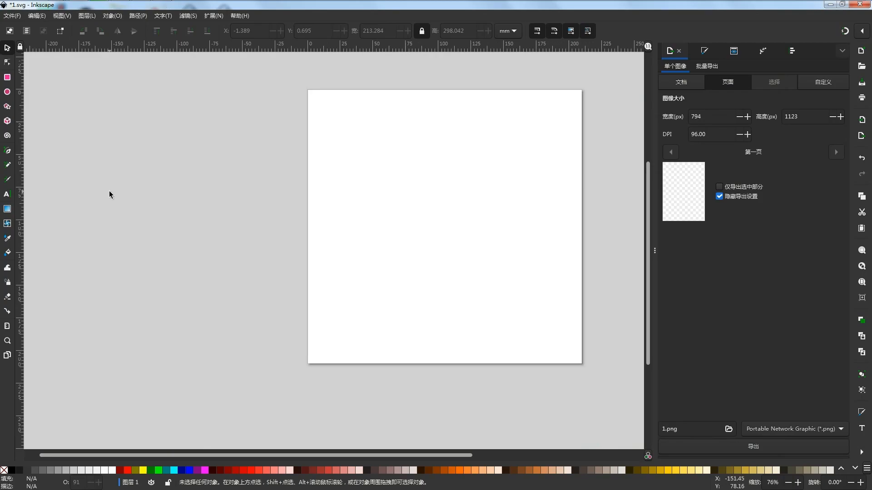
- Set up the Bezier pen with a white stroke and a pale sand fill (#E9DDAF)
{"action": "mouse_move", "coordinate": [768, 4]}
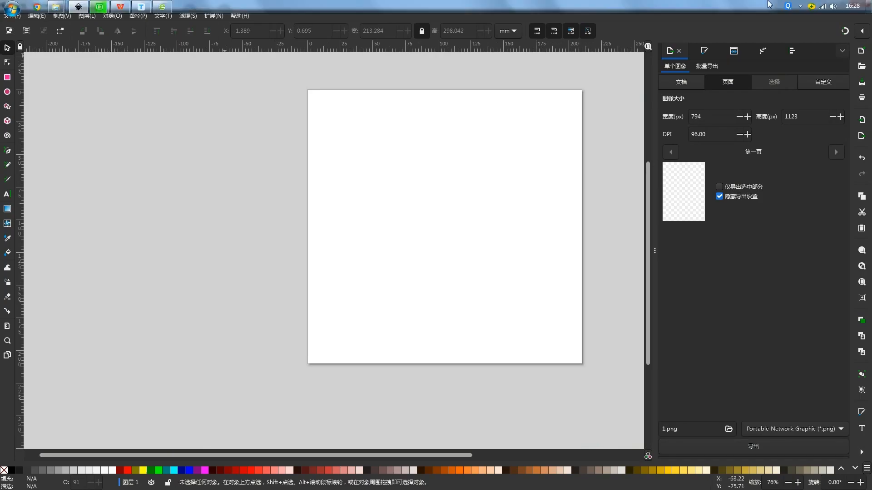
{"action": "left_click", "coordinate": [8, 151]}
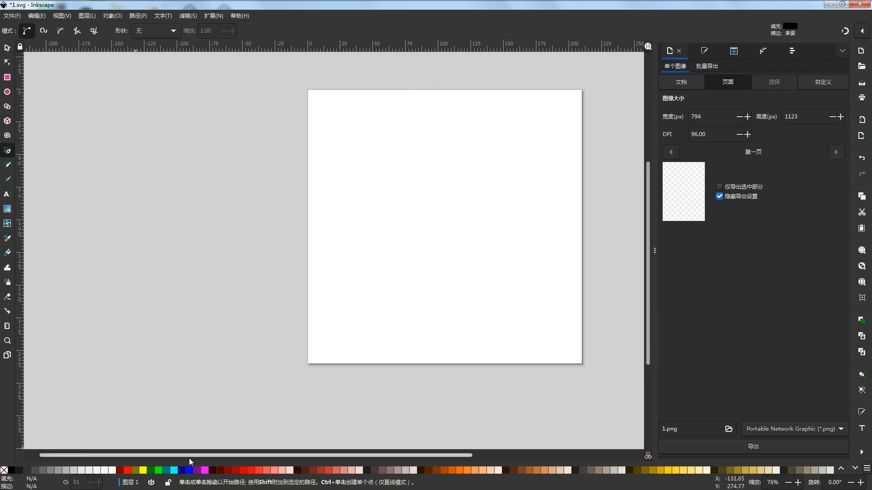
{"action": "left_click", "coordinate": [113, 471], "text": "shift"}
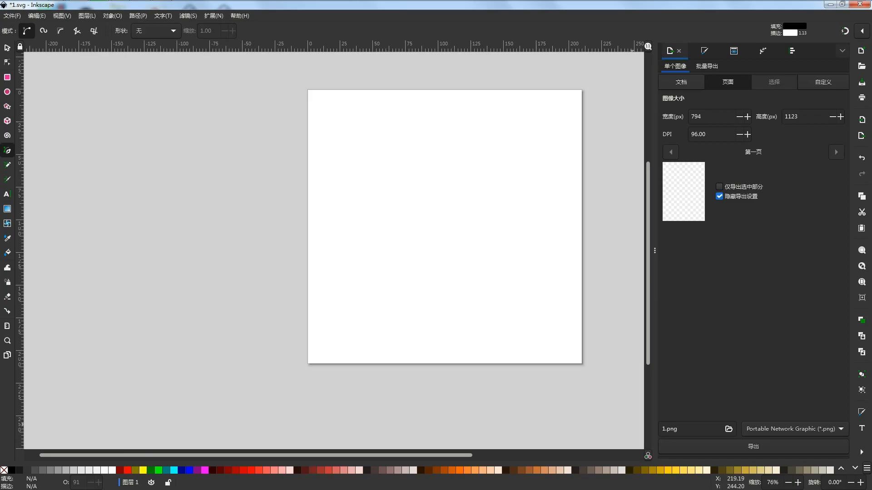
{"action": "left_click", "coordinate": [706, 470]}
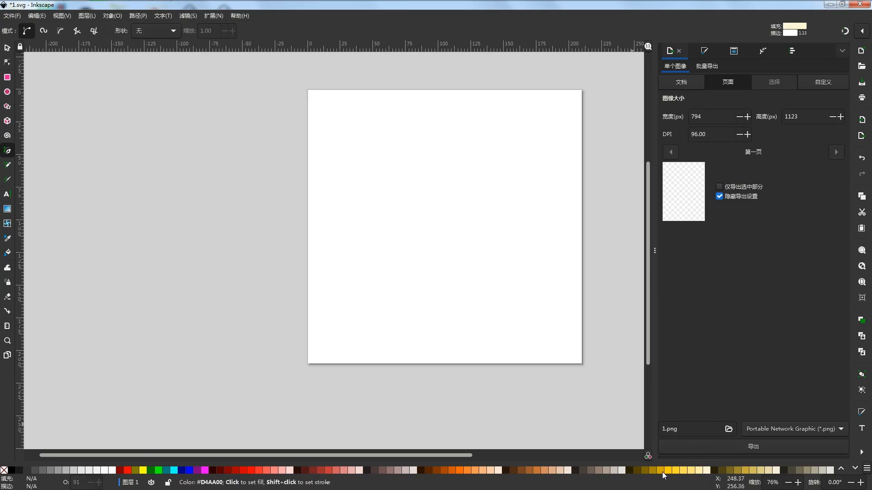
{"action": "left_click", "coordinate": [752, 471]}
- Draw a closed hill shape with a curved crest across the full width of the page's lower part
{"action": "left_click", "coordinate": [307, 321]}
{"action": "left_click", "coordinate": [332, 306]}
{"action": "left_click", "coordinate": [349, 297]}
{"action": "left_click_drag", "start_coordinate": [421, 293], "coordinate": [485, 312]}
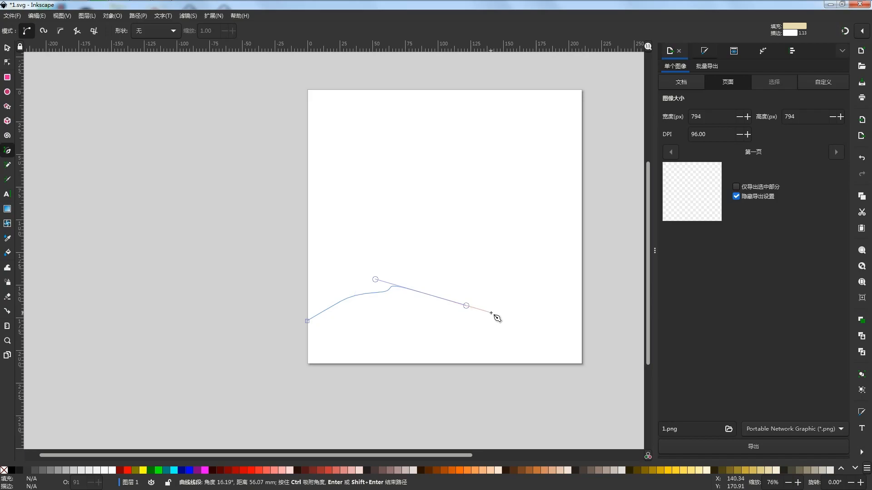
{"action": "key", "text": "BackSpace"}
{"action": "left_click_drag", "start_coordinate": [488, 310], "coordinate": [516, 317]}
{"action": "left_click_drag", "start_coordinate": [572, 333], "coordinate": [576, 334]}
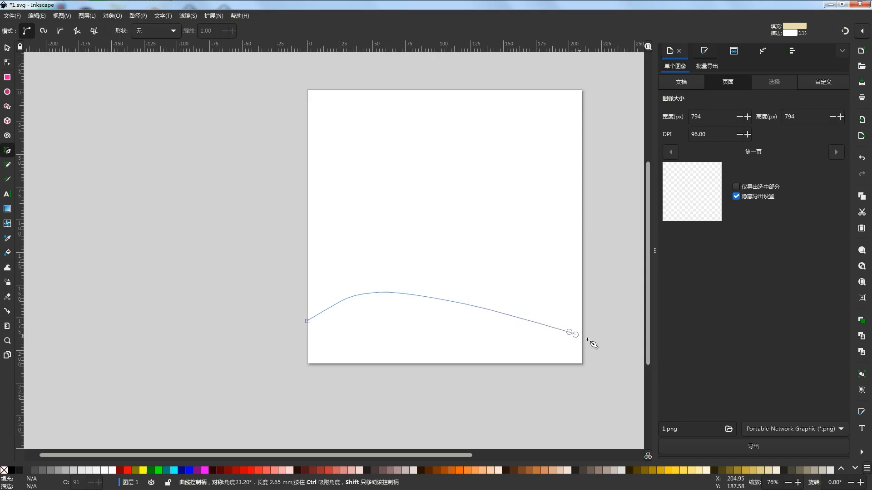
{"action": "left_click", "coordinate": [582, 364]}
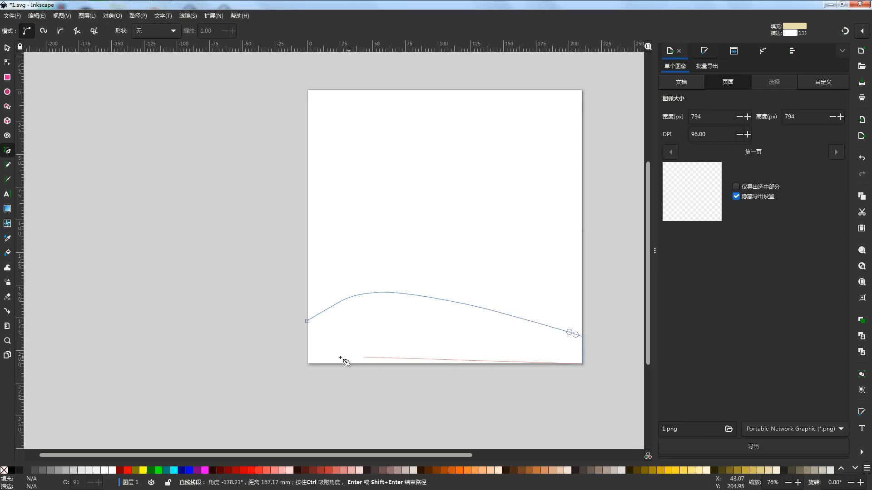
{"action": "left_click", "coordinate": [307, 364]}
{"action": "left_click", "coordinate": [308, 321]}
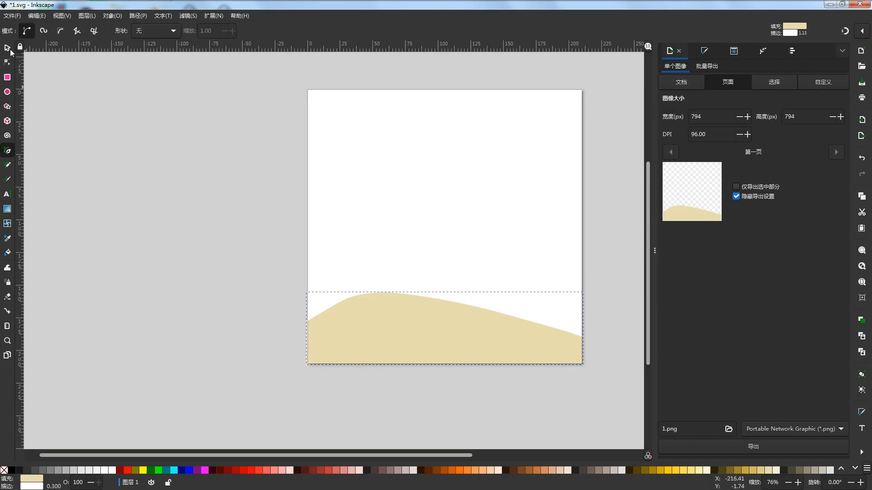
- Draw a black rectangle of about 213 × 211 mm covering the page and lower it to the bottom, behind the hill
{"action": "left_click", "coordinate": [8, 79]}
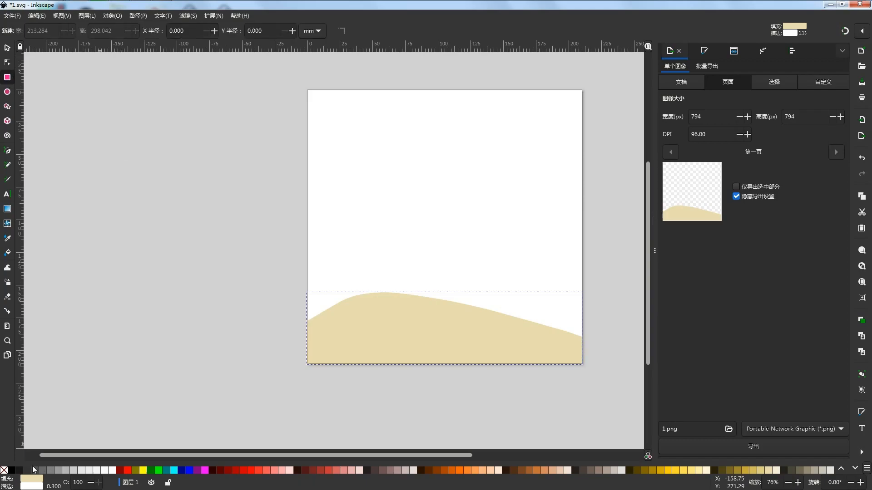
{"action": "left_click", "coordinate": [12, 472]}
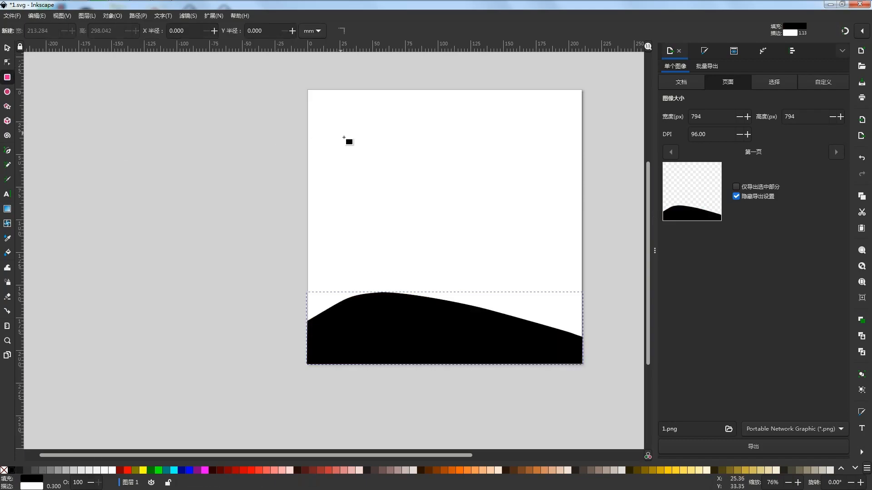
{"action": "key", "text": "ctrl+z"}
{"action": "mouse_move", "coordinate": [307, 89]}
{"action": "left_mouse_down"}
{"action": "mouse_move", "coordinate": [401, 139]}
{"action": "mouse_move", "coordinate": [584, 366]}
{"action": "left_mouse_up"}
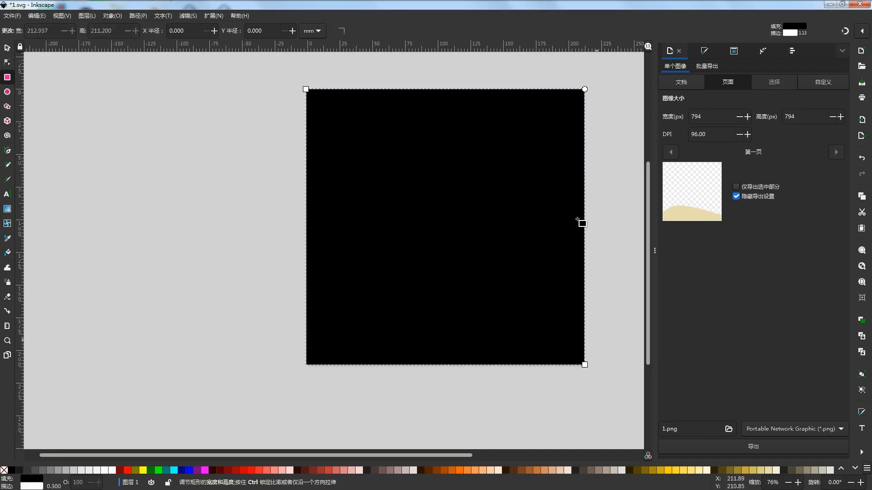
{"action": "left_click", "coordinate": [8, 48]}
{"action": "left_click", "coordinate": [207, 32]}
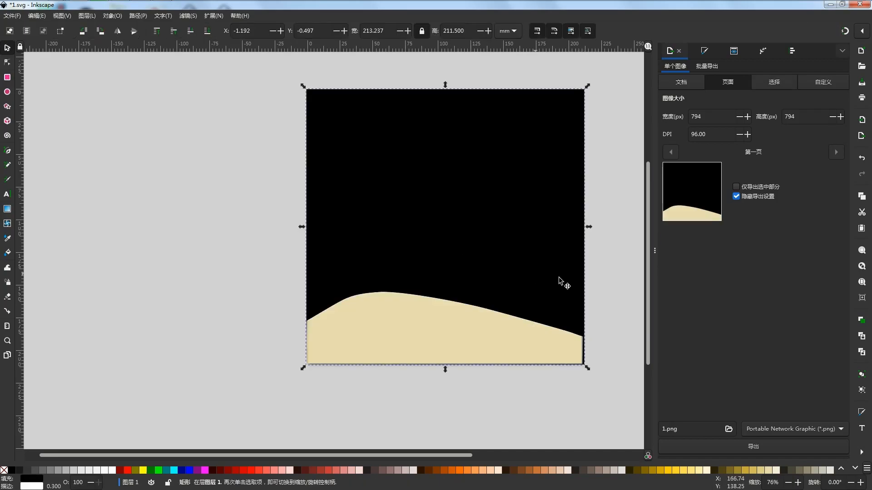
- Widen the hill to about 211.9 mm and narrow the black rectangle to about 211.5 mm by adjusting their right edges
{"action": "left_click", "coordinate": [486, 351]}
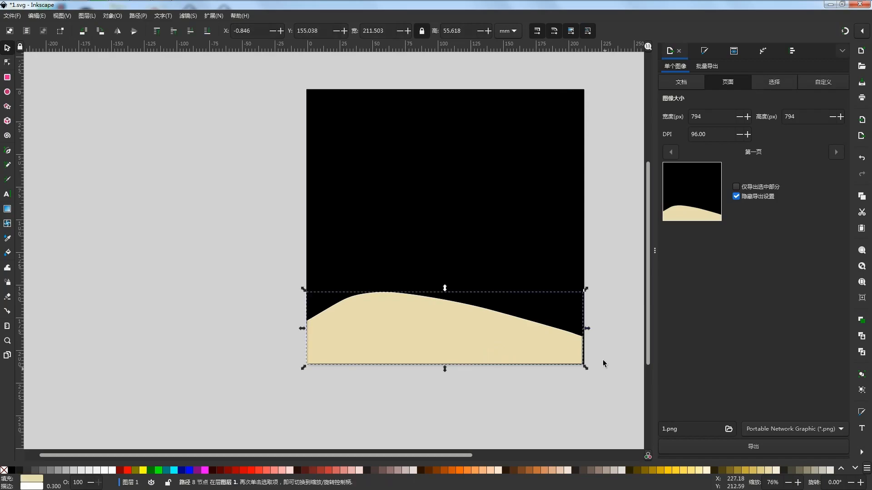
{"action": "left_click_drag", "start_coordinate": [587, 327], "coordinate": [587, 329]}
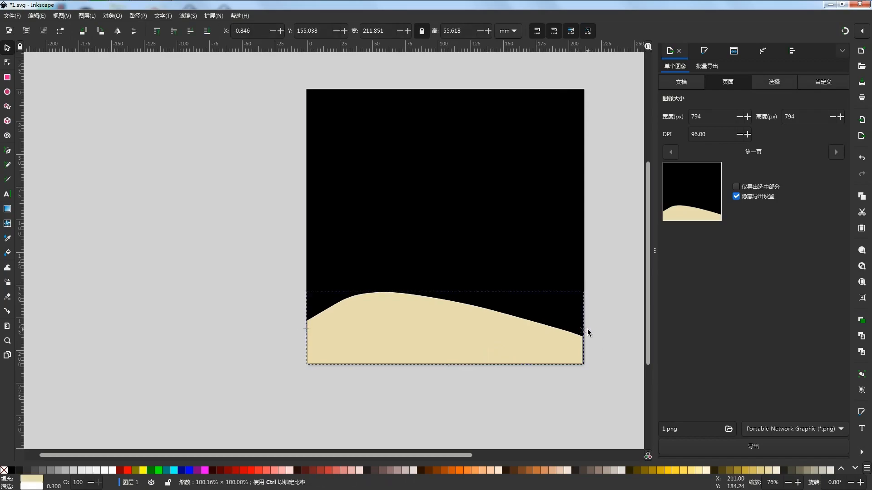
{"action": "left_click", "coordinate": [614, 252]}
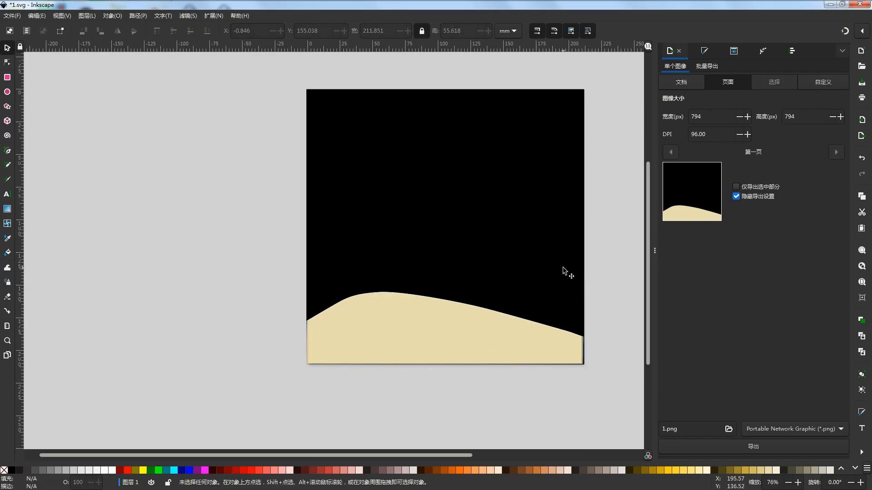
{"action": "left_click", "coordinate": [583, 308]}
{"action": "left_click_drag", "start_coordinate": [589, 225], "coordinate": [588, 225]}
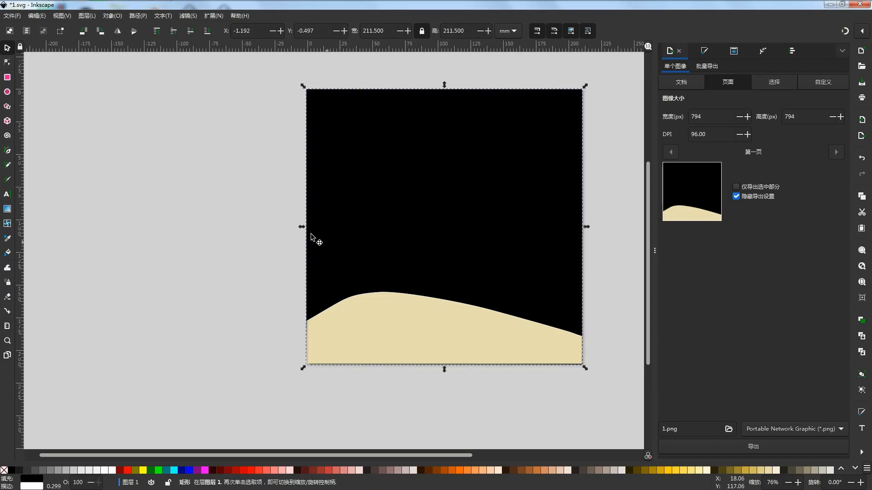
- Fit the left edges of the black rectangle and the hill to the page's left edge, making the hill about 211.2 mm wide
{"action": "left_click_drag", "start_coordinate": [306, 226], "coordinate": [305, 226]}
{"action": "left_click", "coordinate": [342, 322]}
{"action": "left_click_drag", "start_coordinate": [308, 328], "coordinate": [303, 325]}
{"action": "left_click", "coordinate": [244, 312]}
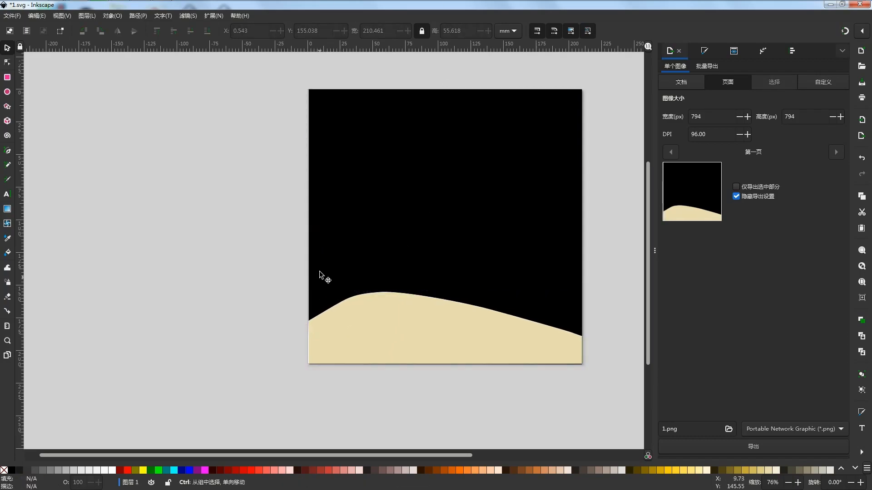
{"action": "left_click", "coordinate": [314, 312]}
{"action": "left_click_drag", "start_coordinate": [305, 227], "coordinate": [303, 229]}
{"action": "left_click", "coordinate": [340, 333]}
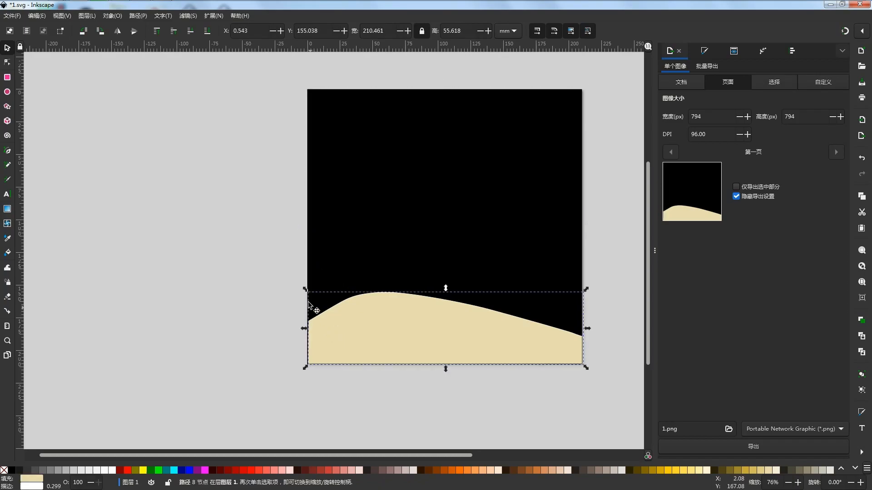
{"action": "left_click_drag", "start_coordinate": [307, 328], "coordinate": [303, 326]}
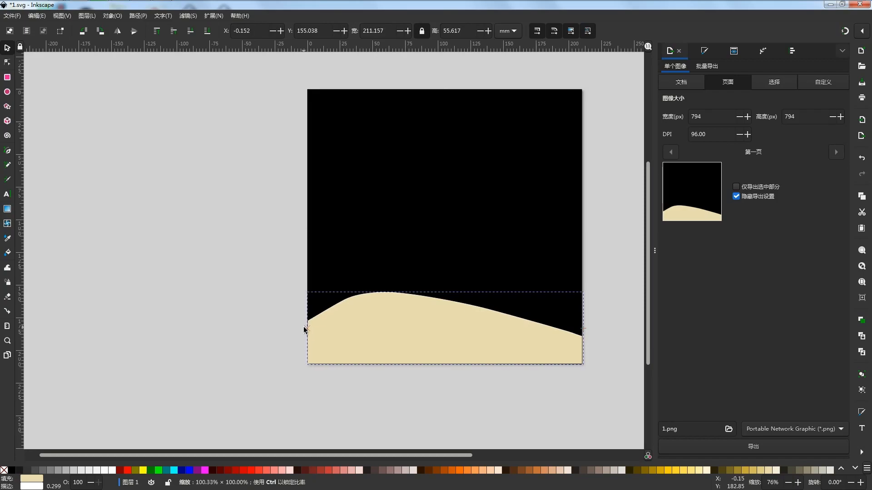
{"action": "left_click", "coordinate": [246, 298]}
- Stretch the hill's left edge slightly past the page edge, to a width of about 211.6 mm
{"action": "scroll", "coordinate": [295, 322], "scroll_direction": "up", "scroll_amount": 4}
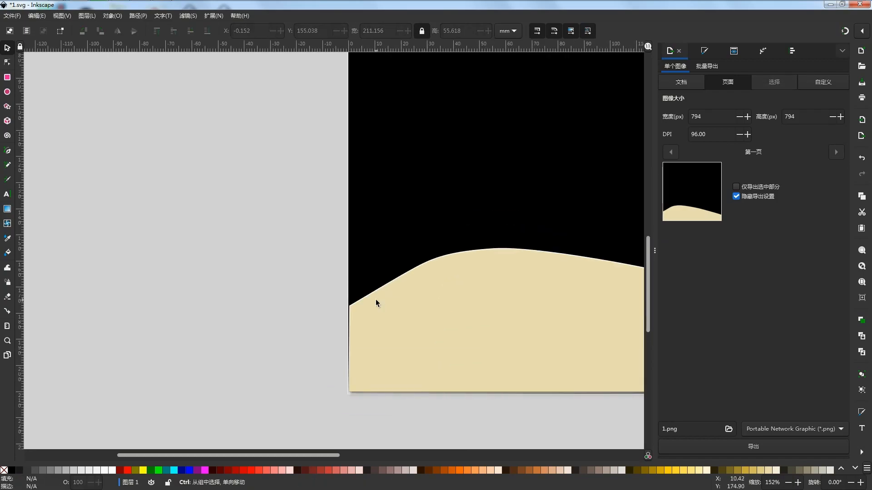
{"action": "left_click", "coordinate": [380, 331]}
{"action": "left_click_drag", "start_coordinate": [421, 311], "coordinate": [471, 191]}
{"action": "left_click_drag", "start_coordinate": [374, 200], "coordinate": [372, 200]}
{"action": "left_click", "coordinate": [286, 247]}
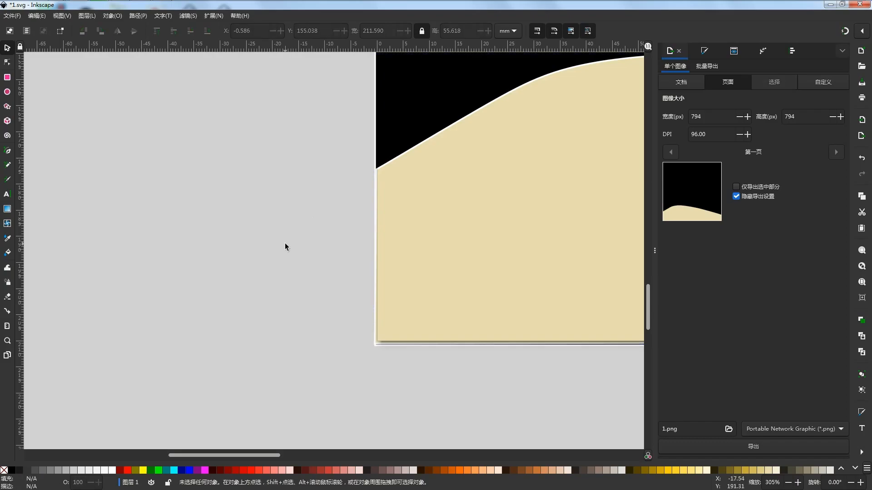
{"action": "scroll", "coordinate": [282, 241], "scroll_direction": "down", "scroll_amount": 5}
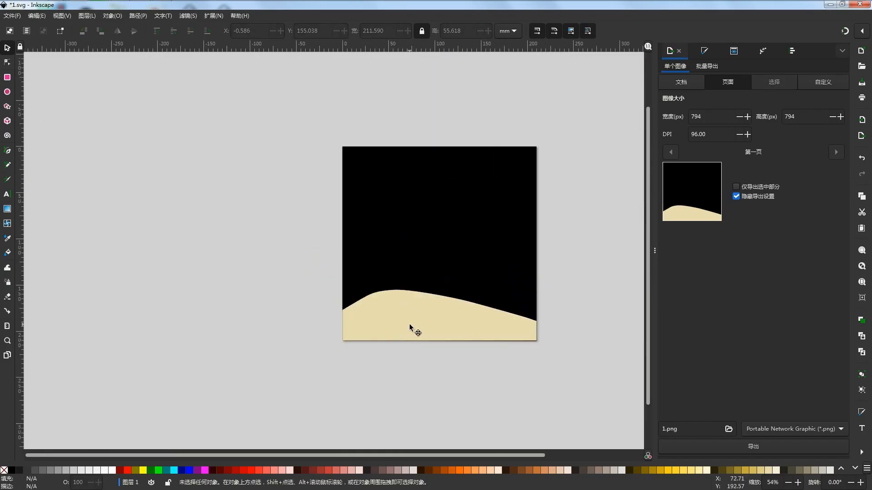
- Set the hill's white stroke width to 3 mm and deselect it
{"action": "left_click", "coordinate": [409, 323]}
{"action": "key", "text": "ctrl+shift+f"}
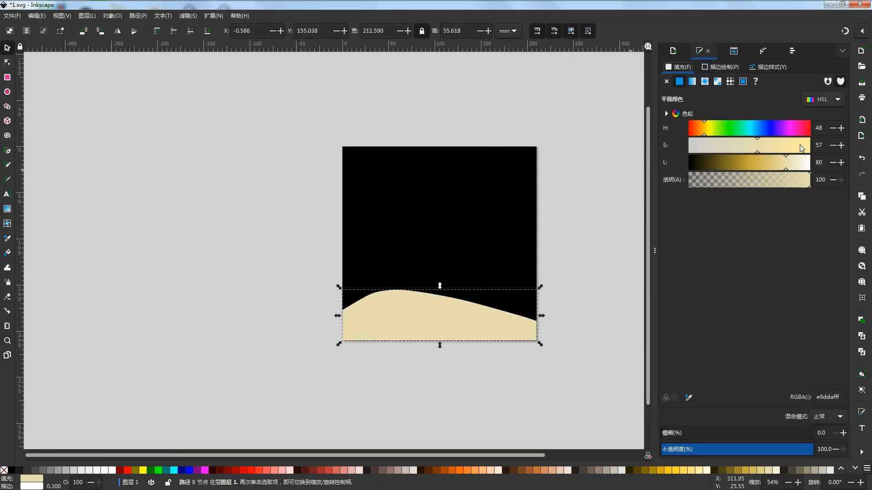
{"action": "left_click", "coordinate": [735, 68]}
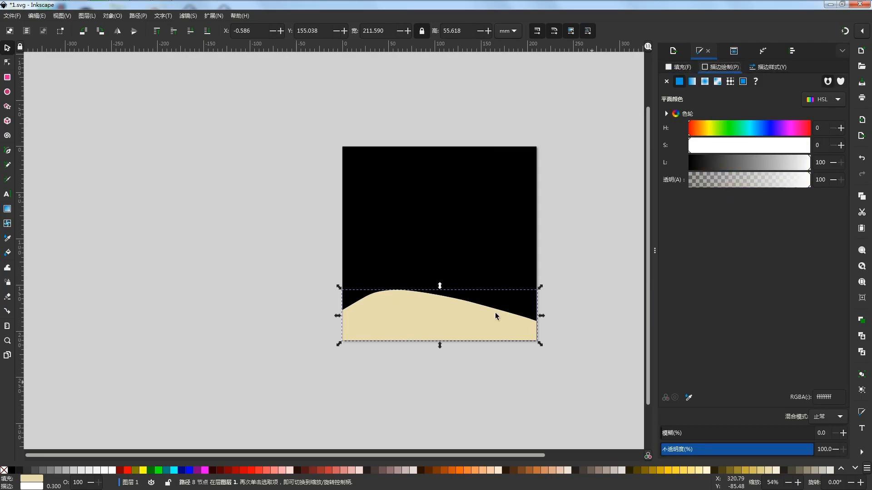
{"action": "left_click", "coordinate": [771, 68]}
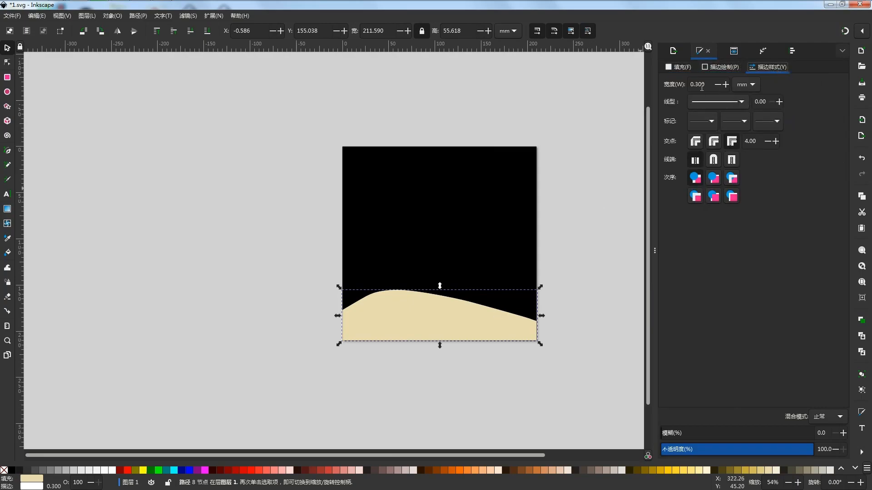
{"action": "left_click", "coordinate": [727, 85]}
{"action": "left_click", "coordinate": [728, 86]}
{"action": "left_click", "coordinate": [727, 85]}
{"action": "left_click", "coordinate": [727, 85]}
{"action": "left_click", "coordinate": [727, 85]}
{"action": "left_click", "coordinate": [727, 85]}
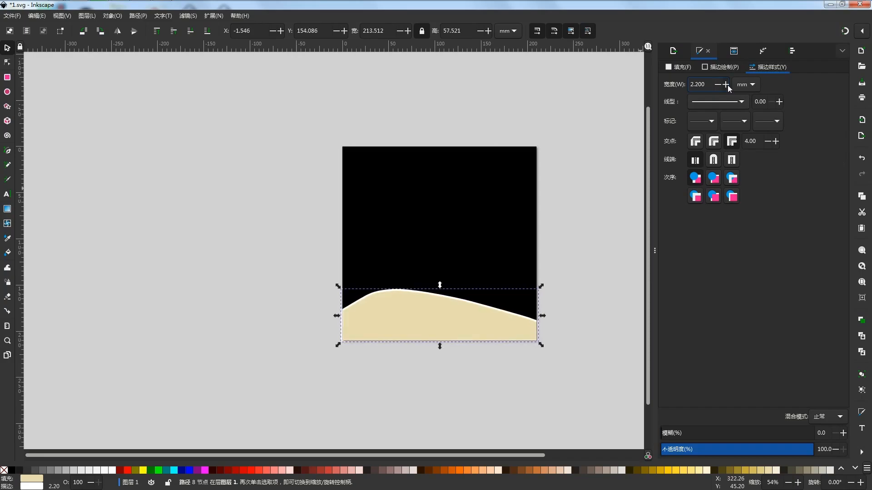
{"action": "left_click", "coordinate": [727, 85]}
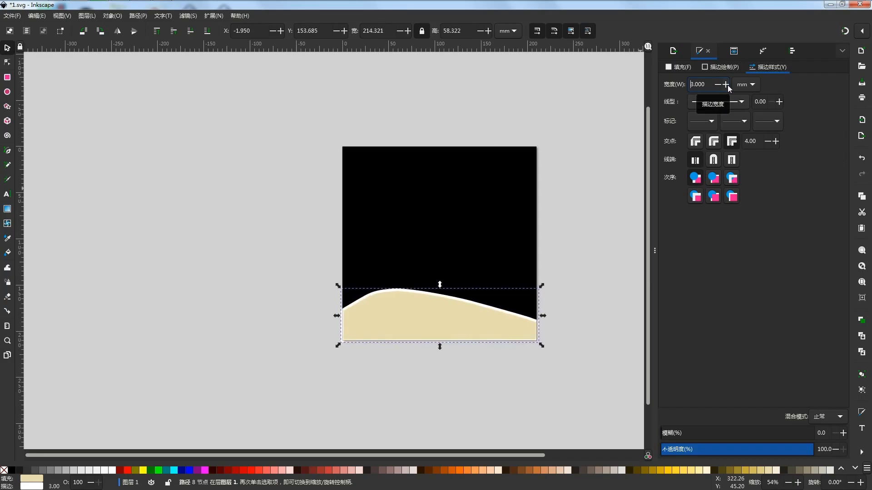
{"action": "left_click", "coordinate": [613, 285]}
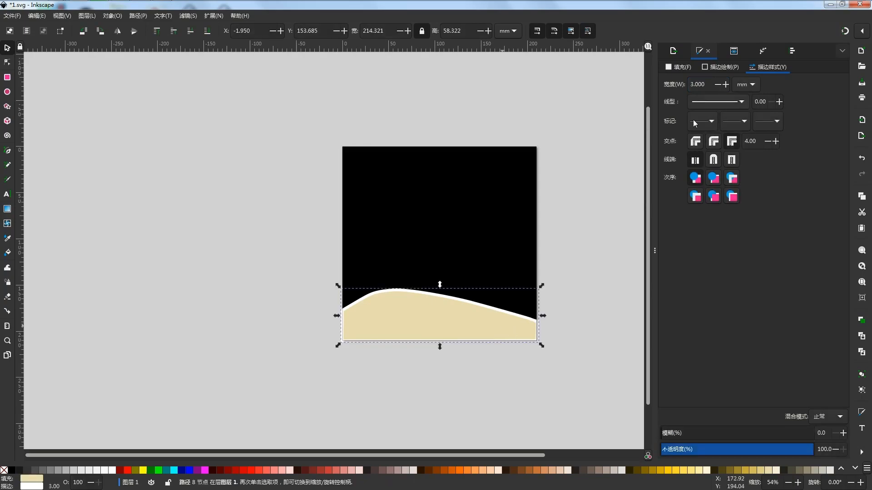
{"action": "left_click", "coordinate": [562, 356]}
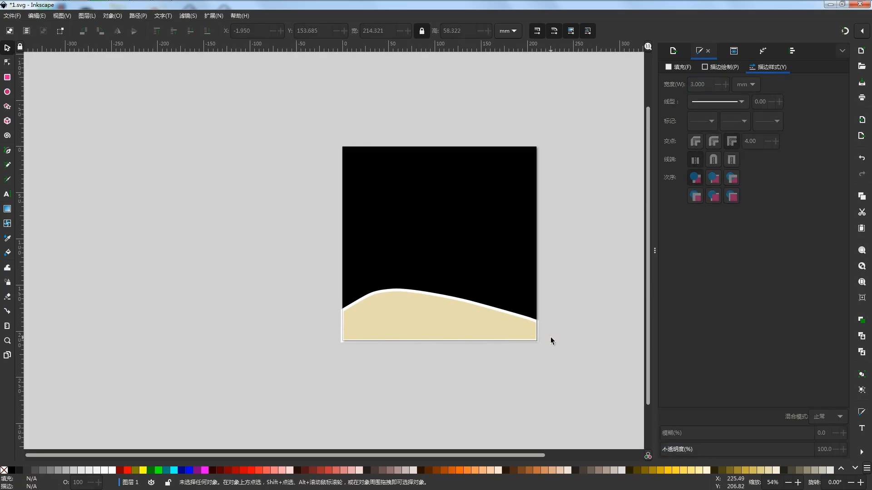
- Stretch the hill's bottom edge below the page, to a height of about 60 mm
{"action": "left_click", "coordinate": [446, 324]}
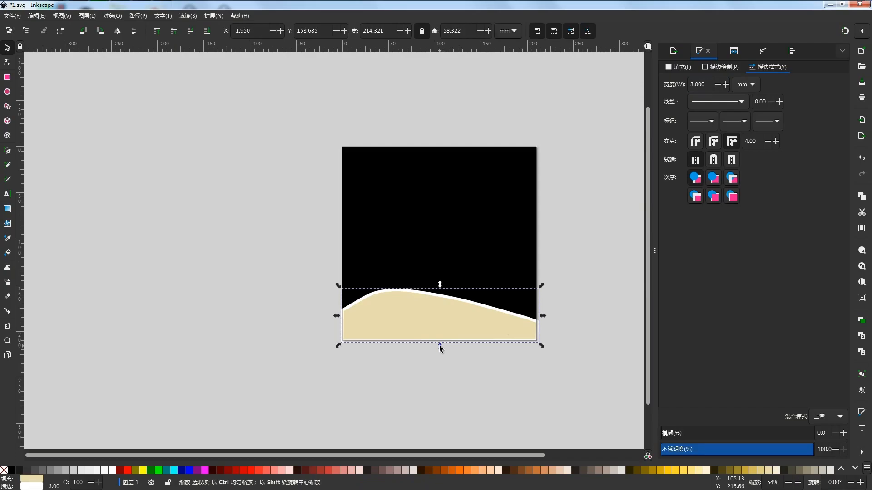
{"action": "left_click_drag", "start_coordinate": [441, 346], "coordinate": [440, 349]}
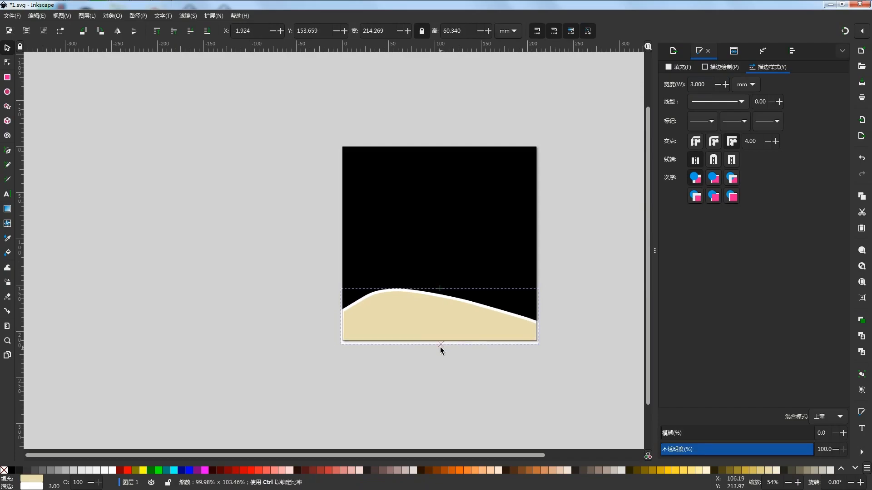
{"action": "scroll", "coordinate": [542, 348], "scroll_direction": "up", "scroll_amount": 1}
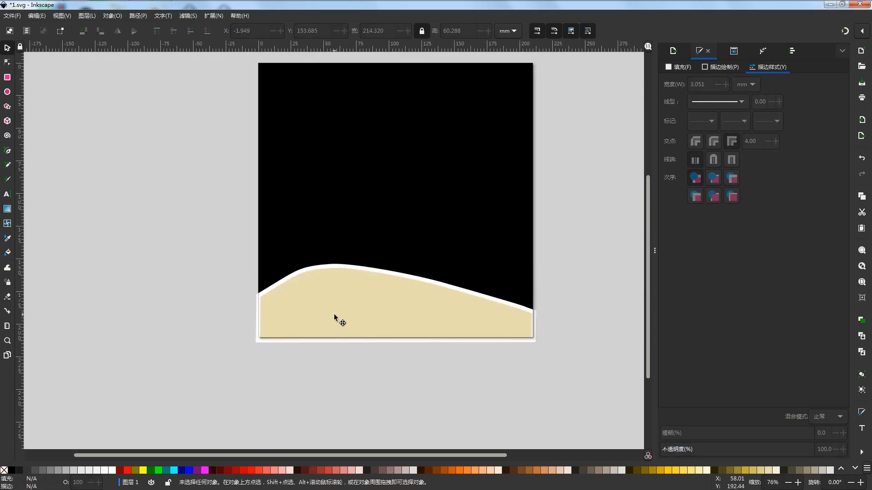
{"action": "scroll", "coordinate": [560, 295], "scroll_direction": "down", "scroll_amount": 1}
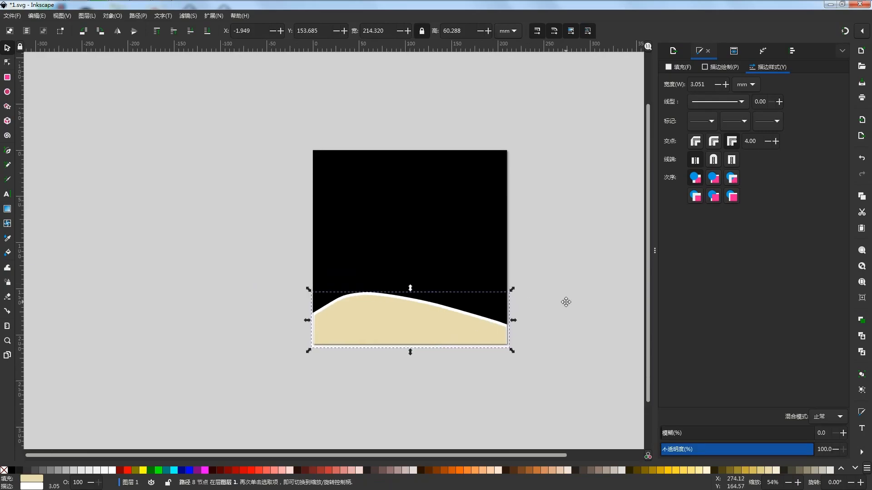
{"action": "scroll", "coordinate": [567, 303], "scroll_direction": "down", "scroll_amount": 1}
{"action": "left_click", "coordinate": [557, 302]}
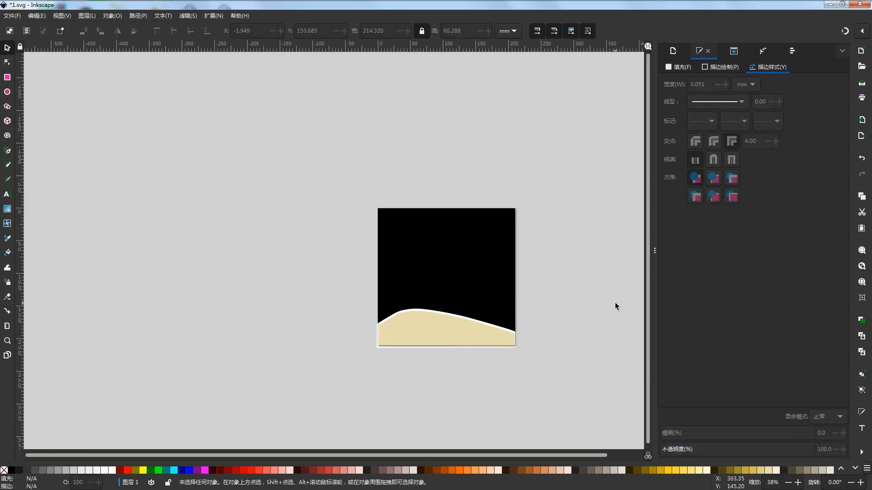
- Stretch the hill's left and right sides outward past the page edges, to a width of about 218 mm
{"action": "left_click", "coordinate": [461, 337]}
{"action": "scroll", "coordinate": [444, 349], "scroll_direction": "up", "scroll_amount": 1}
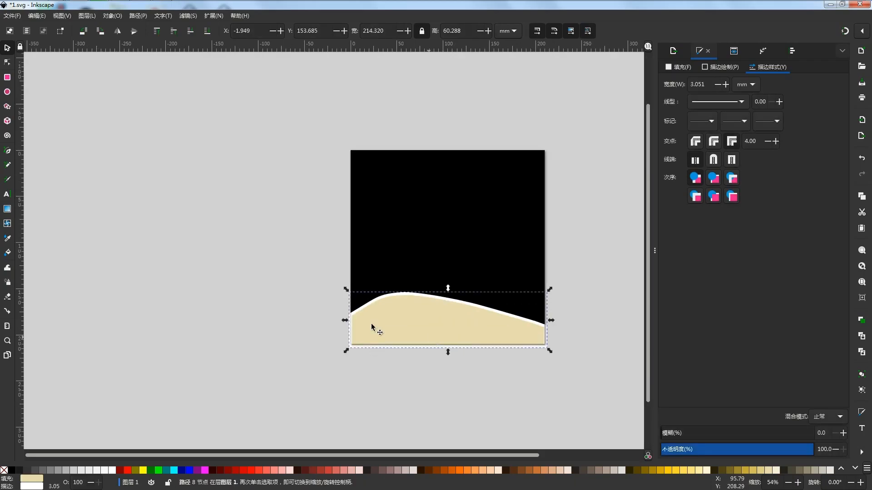
{"action": "left_click_drag", "start_coordinate": [345, 321], "coordinate": [343, 321]}
{"action": "left_click_drag", "start_coordinate": [550, 320], "coordinate": [553, 319]}
{"action": "left_click", "coordinate": [573, 348]}
{"action": "left_click_drag", "start_coordinate": [515, 348], "coordinate": [519, 359]}
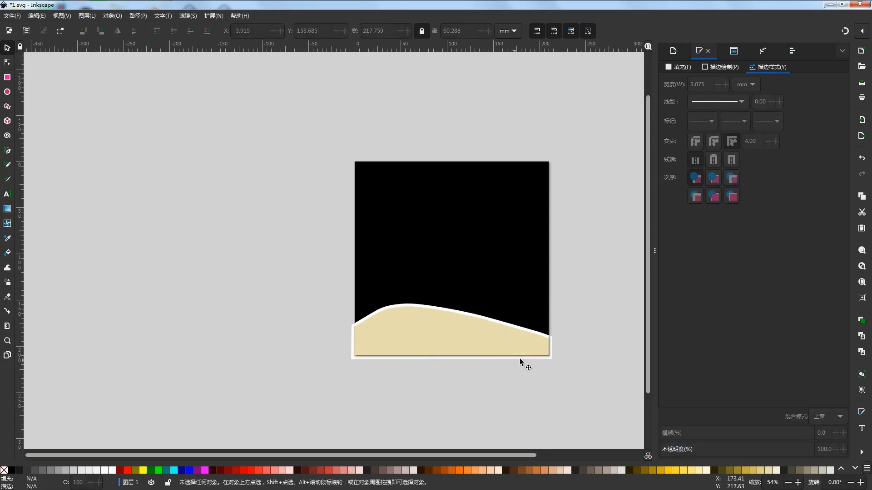
- Draw a closed olive-grey hill with the Pen tool, about 139 mm wide and 41 mm high, from the sand hill's crest to the page's right edge
{"action": "left_click", "coordinate": [7, 150]}
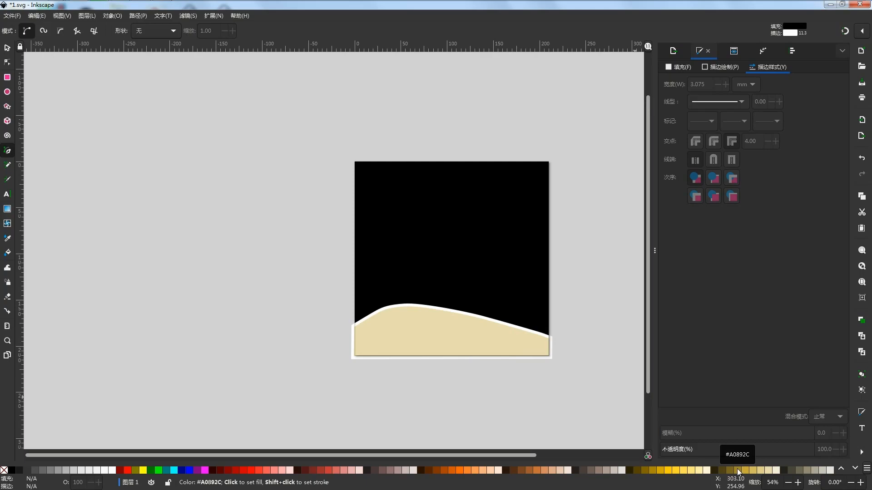
{"action": "left_click", "coordinate": [800, 470]}
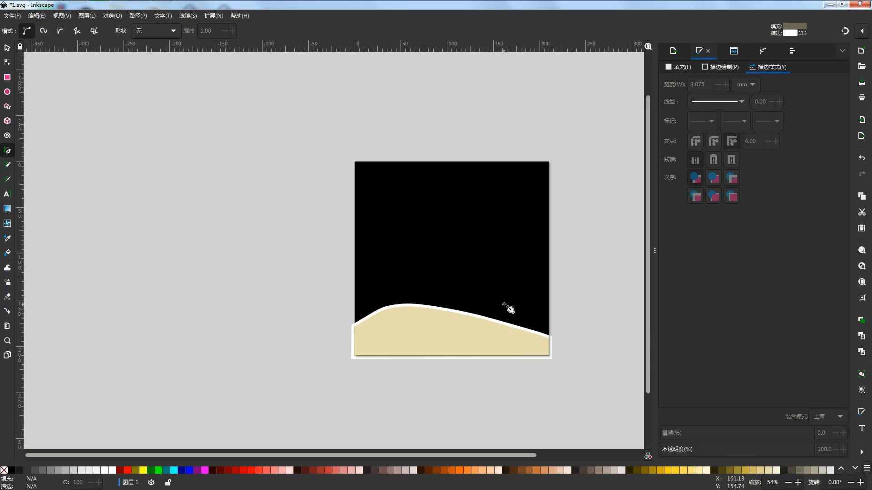
{"action": "left_click", "coordinate": [425, 306]}
{"action": "left_click_drag", "start_coordinate": [474, 300], "coordinate": [485, 301]}
{"action": "left_click", "coordinate": [532, 303]}
{"action": "left_click", "coordinate": [548, 303]}
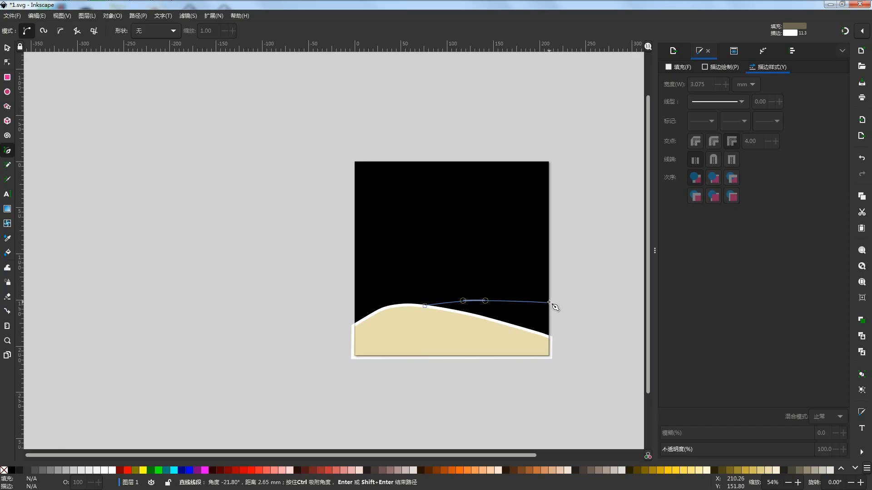
{"action": "left_click", "coordinate": [548, 336]}
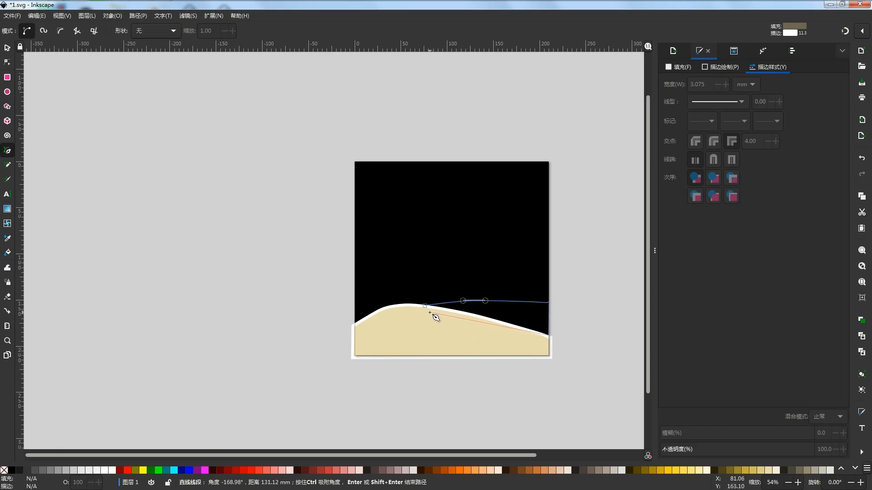
{"action": "left_click", "coordinate": [507, 326]}
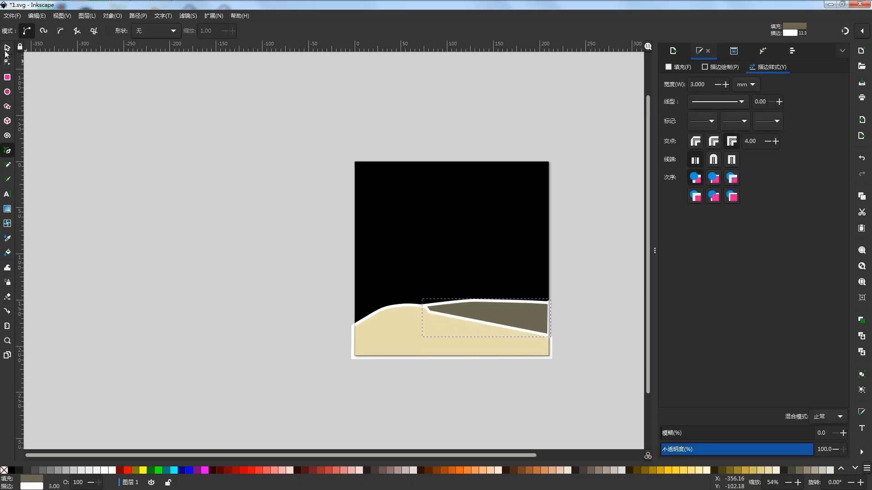
- Place the olive-grey hill behind the sand hill but above the black background, and stretch its right edge outward to a width of about 140.8 mm
{"action": "left_click", "coordinate": [7, 49]}
{"action": "left_click", "coordinate": [207, 31]}
{"action": "left_click", "coordinate": [174, 31]}
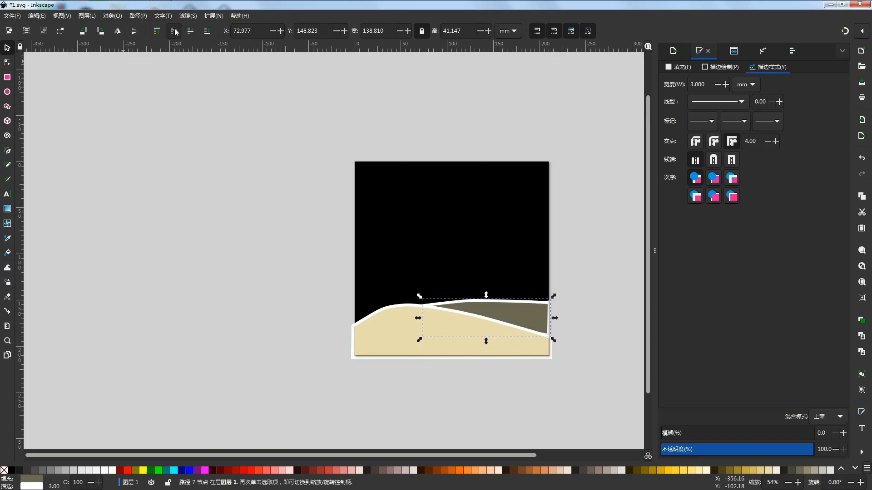
{"action": "left_click_drag", "start_coordinate": [556, 318], "coordinate": [557, 316]}
{"action": "left_click", "coordinate": [562, 322]}
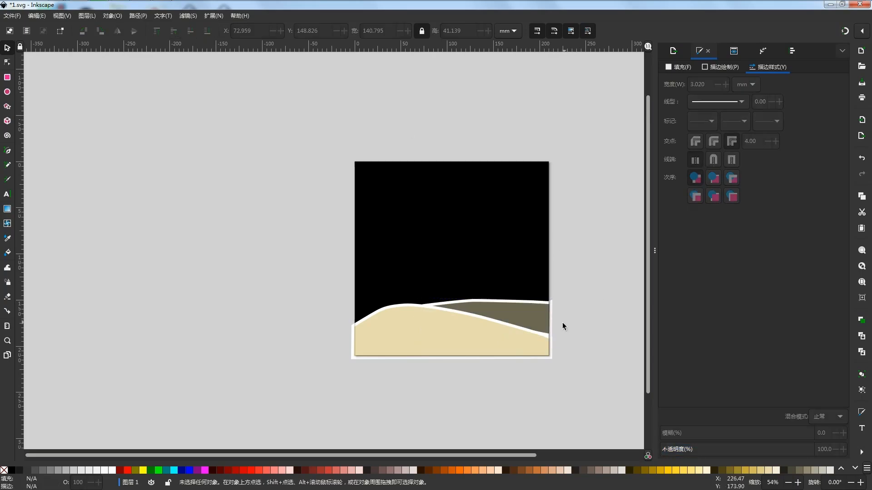
- Start a ridge outline with the Pen tool at the page's left edge above the hills, shaping two low bumps and a dip near mid-page
{"action": "scroll", "coordinate": [562, 323], "scroll_direction": "up", "scroll_amount": 2}
{"action": "scroll", "coordinate": [541, 318], "scroll_direction": "down", "scroll_amount": 2}
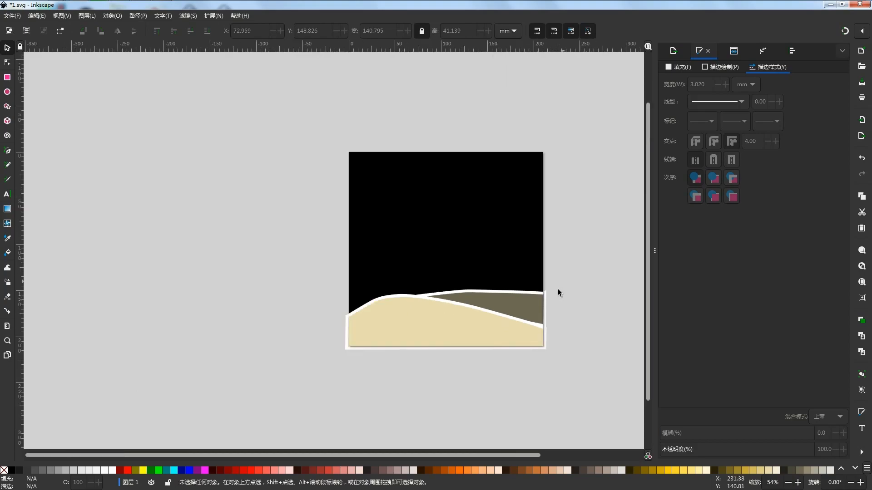
{"action": "left_click_drag", "start_coordinate": [563, 279], "coordinate": [556, 291]}
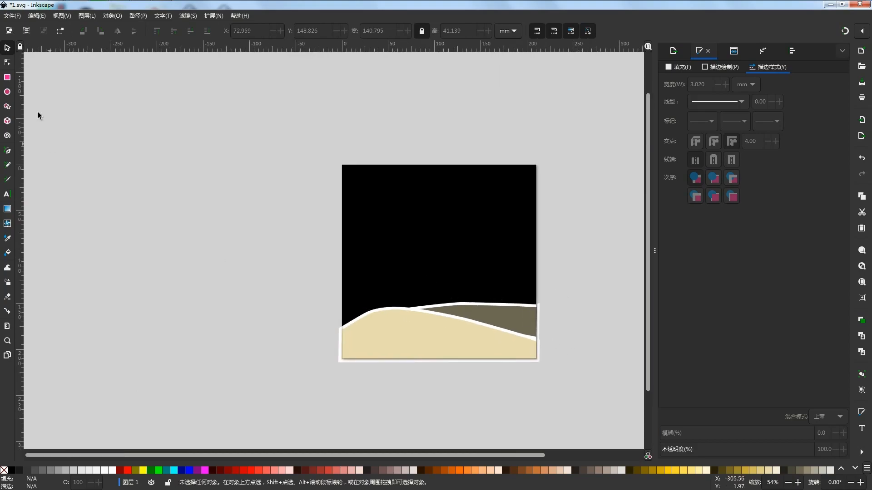
{"action": "left_click", "coordinate": [9, 151]}
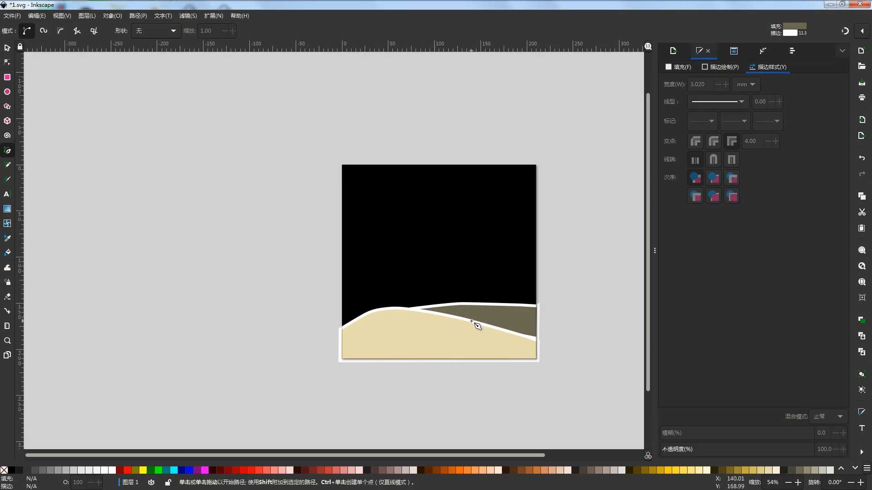
{"action": "left_click", "coordinate": [342, 272]}
{"action": "left_click_drag", "start_coordinate": [364, 264], "coordinate": [426, 260]}
{"action": "left_click", "coordinate": [423, 260]}
{"action": "left_click_drag", "start_coordinate": [433, 264], "coordinate": [441, 261]}
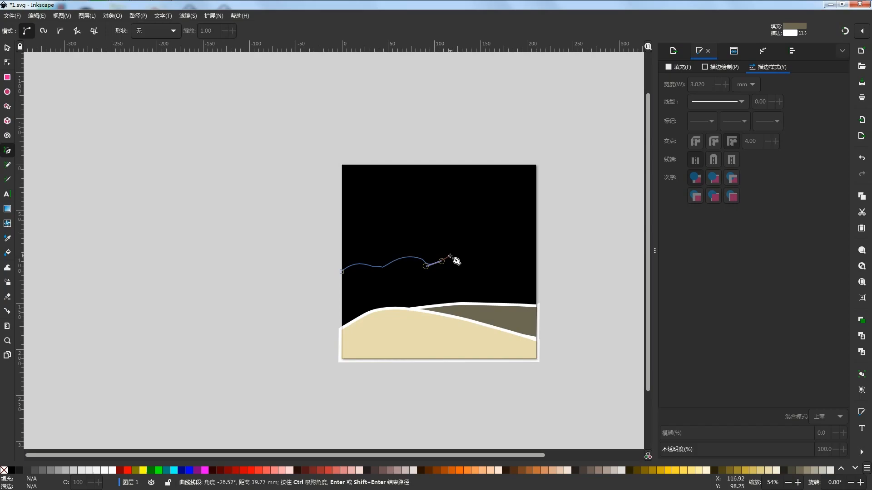
{"action": "key", "text": "BackSpace"}
{"action": "left_click_drag", "start_coordinate": [433, 265], "coordinate": [437, 264]}
{"action": "left_click", "coordinate": [445, 260]}
{"action": "left_click_drag", "start_coordinate": [453, 257], "coordinate": [473, 260]}
{"action": "key", "text": "BackSpace"}
{"action": "key", "text": "BackSpace"}
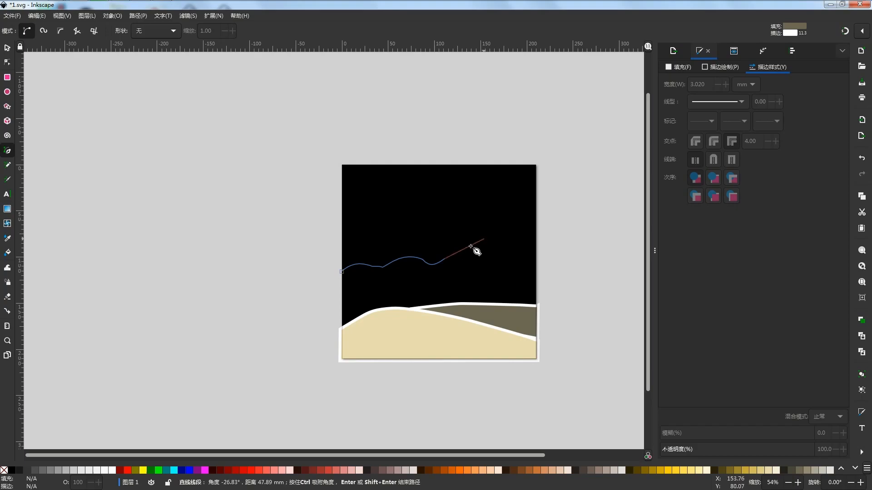
- Continue the ridge outline over a tall peak to the page's right edge and close it below the hill crests, about 215 mm wide and 118 mm high
{"action": "left_click_drag", "start_coordinate": [451, 256], "coordinate": [472, 240]}
{"action": "key", "text": "BackSpace"}
{"action": "left_click", "coordinate": [487, 234]}
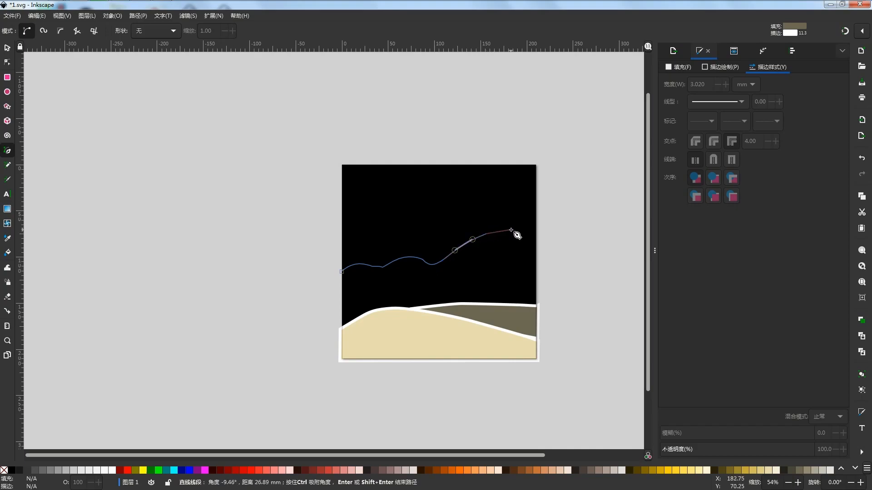
{"action": "left_click_drag", "start_coordinate": [509, 230], "coordinate": [515, 231]}
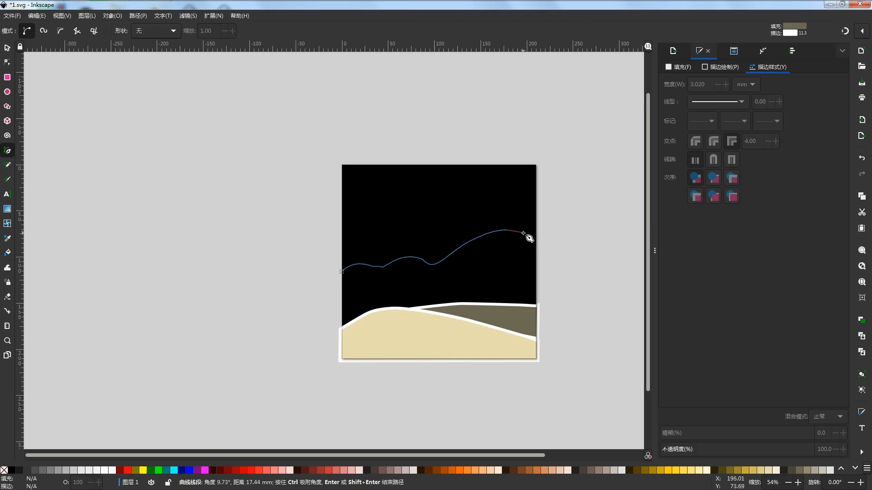
{"action": "left_click", "coordinate": [524, 233]}
{"action": "left_click_drag", "start_coordinate": [532, 236], "coordinate": [537, 241]}
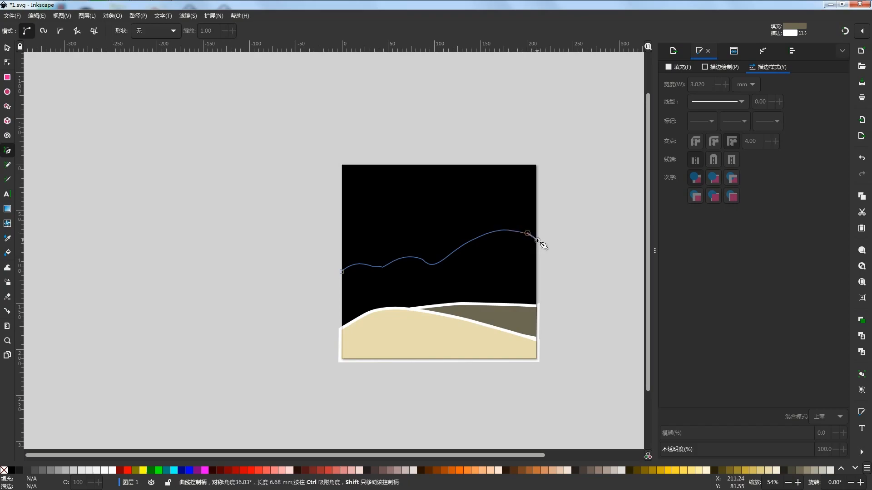
{"action": "left_click", "coordinate": [537, 240]}
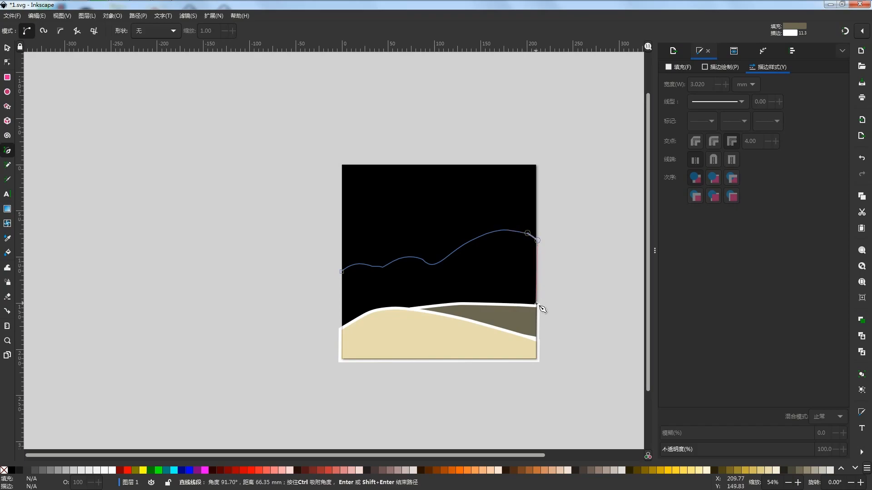
{"action": "left_click", "coordinate": [537, 337]}
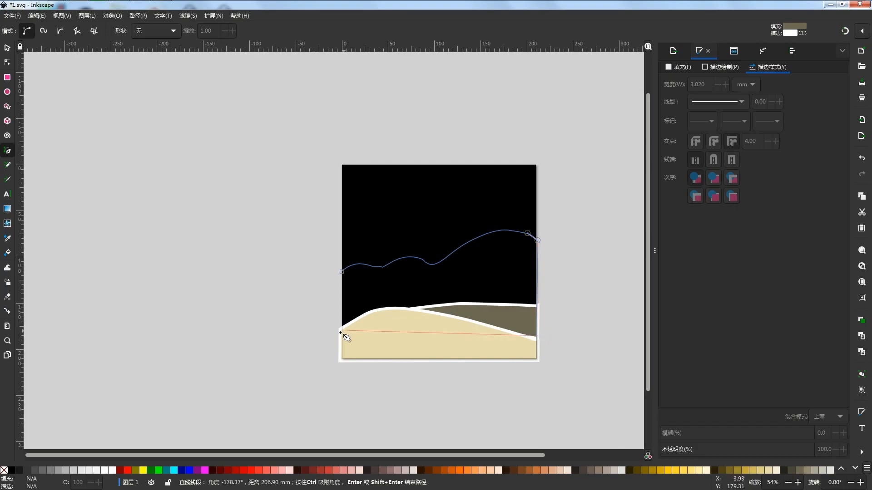
{"action": "left_click", "coordinate": [342, 334]}
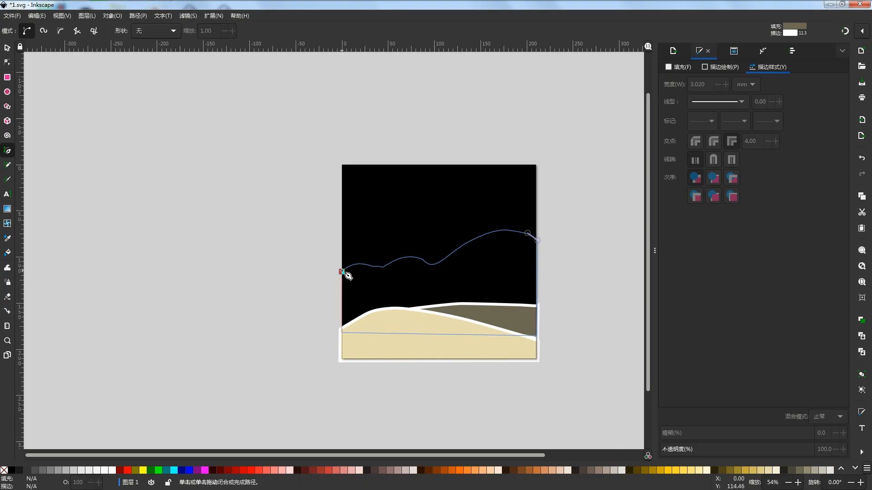
{"action": "left_click", "coordinate": [341, 272]}
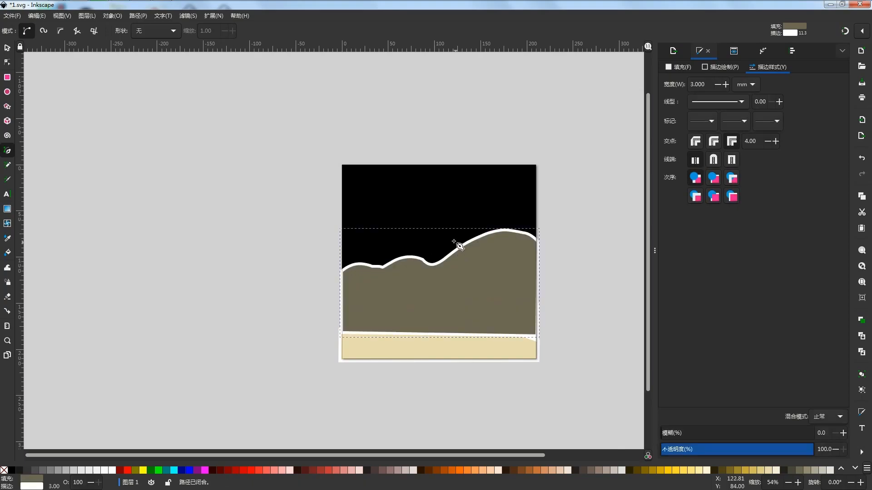
- Place the ridge behind both hills but above the black background
{"action": "left_click", "coordinate": [7, 48]}
{"action": "left_click", "coordinate": [208, 34]}
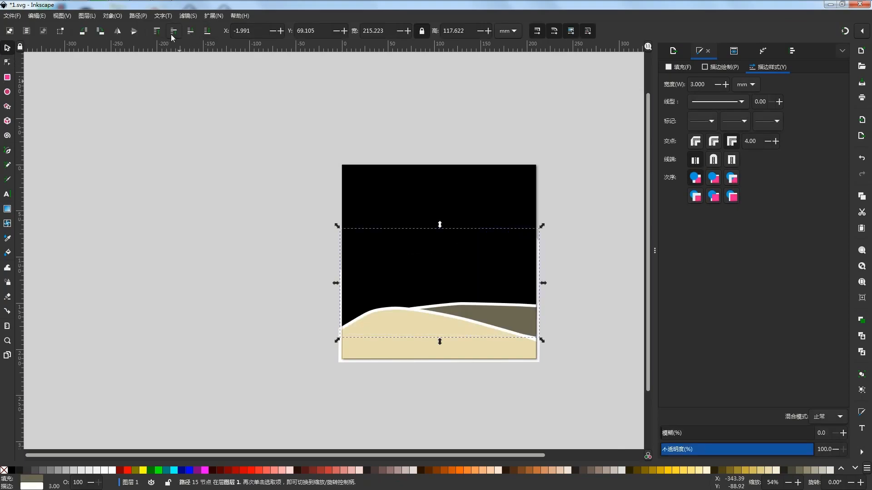
{"action": "left_click", "coordinate": [173, 35]}
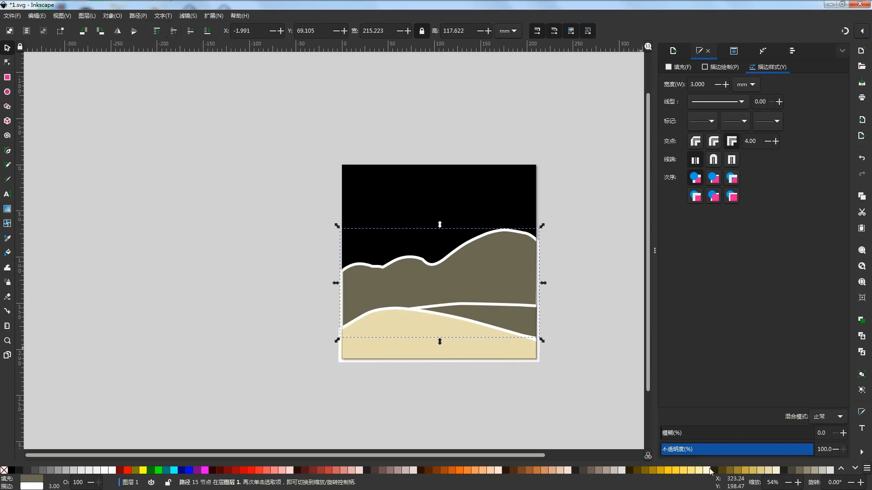
- Fill the ridge with brown #917C6F and pull its top edge down to a height of about 87 mm
{"action": "left_click", "coordinate": [598, 467]}
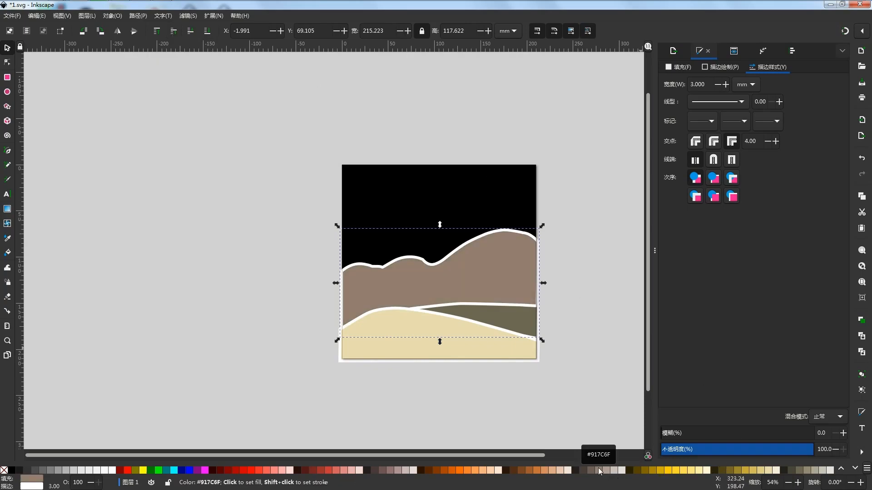
{"action": "left_click_drag", "start_coordinate": [439, 226], "coordinate": [443, 253]}
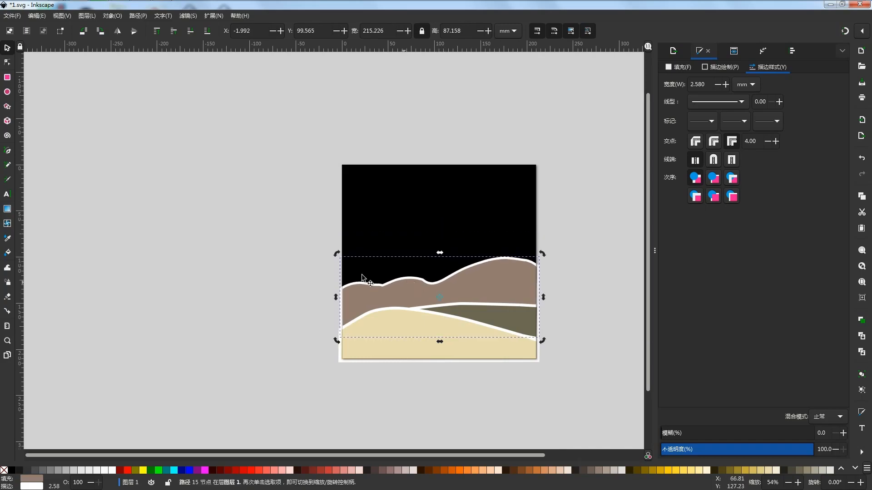
- Smooth the brown ridge's outline by deleting the surplus nodes in its left dip and just before its middle dip, and deselect it
{"action": "left_click", "coordinate": [7, 63]}
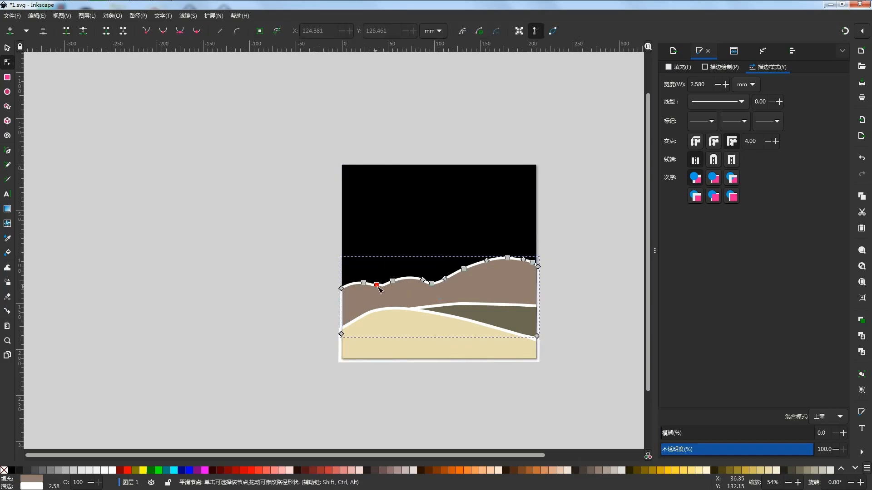
{"action": "left_click", "coordinate": [377, 285]}
{"action": "key", "text": "Delete"}
{"action": "left_click", "coordinate": [466, 215]}
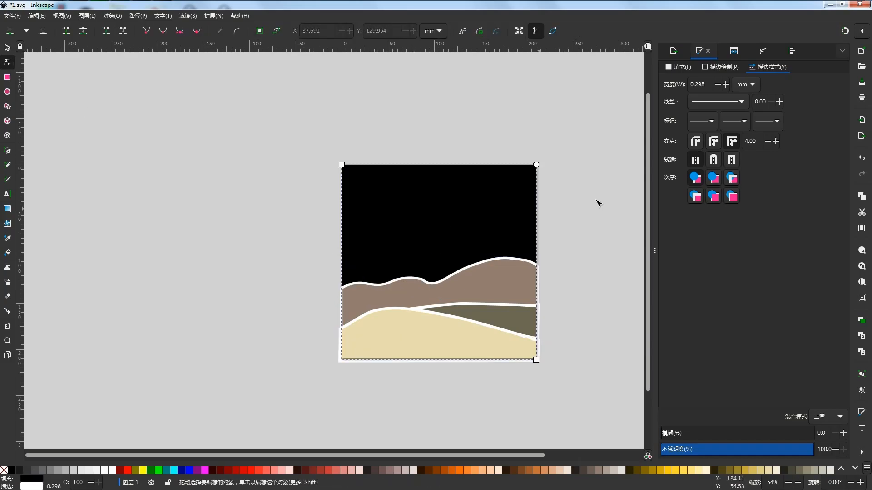
{"action": "left_click", "coordinate": [434, 284]}
{"action": "left_click", "coordinate": [422, 280]}
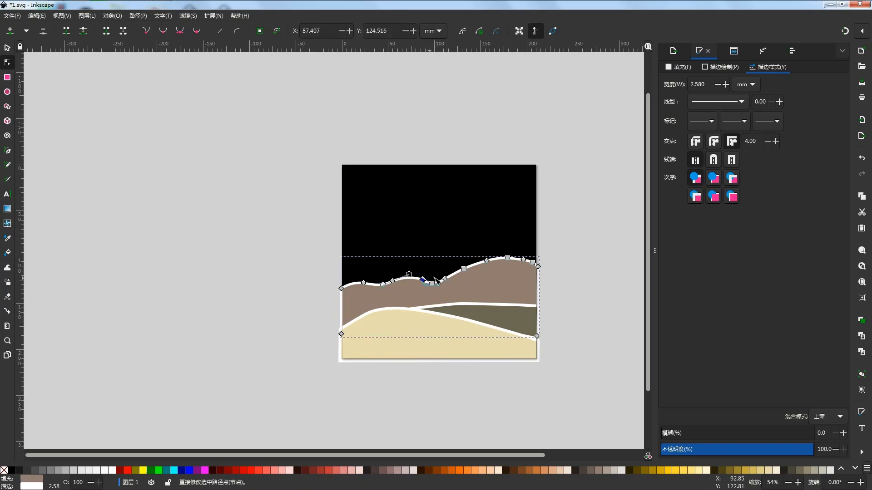
{"action": "left_click", "coordinate": [569, 250]}
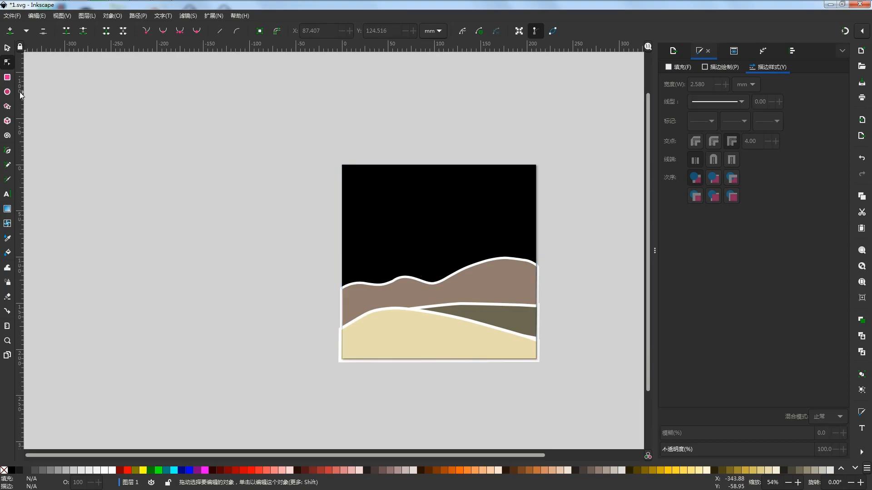
- Start a mountain outline with the Pen tool at the page's left edge above the brown ridge, with a low bump, a dip and a rise to a central peak
{"action": "left_click", "coordinate": [8, 151]}
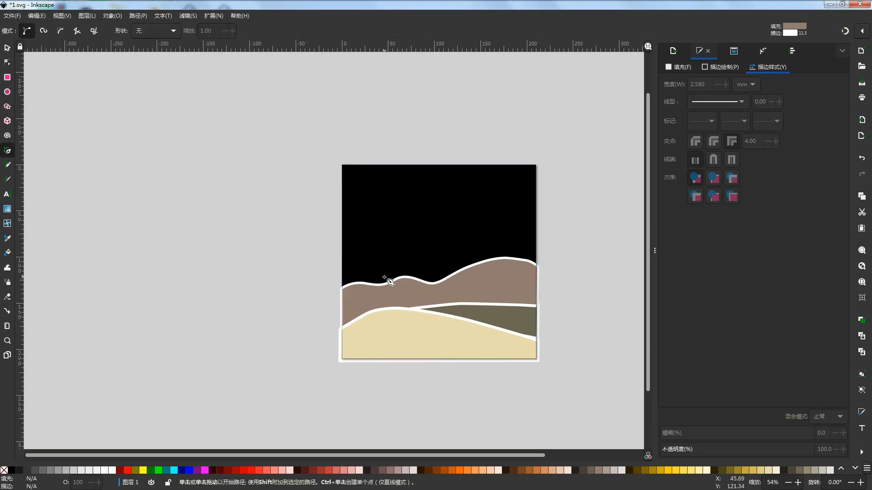
{"action": "left_click", "coordinate": [342, 263]}
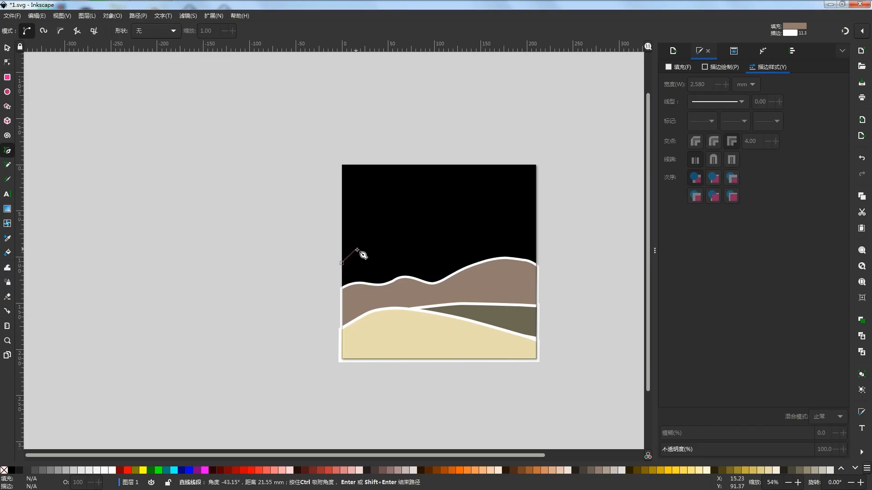
{"action": "left_click_drag", "start_coordinate": [375, 241], "coordinate": [382, 243]}
{"action": "left_click", "coordinate": [386, 248]}
{"action": "mouse_move", "coordinate": [397, 251]}
{"action": "left_mouse_down"}
{"action": "mouse_move", "coordinate": [413, 247]}
{"action": "mouse_move", "coordinate": [398, 253]}
{"action": "left_mouse_up"}
{"action": "key", "text": "BackSpace"}
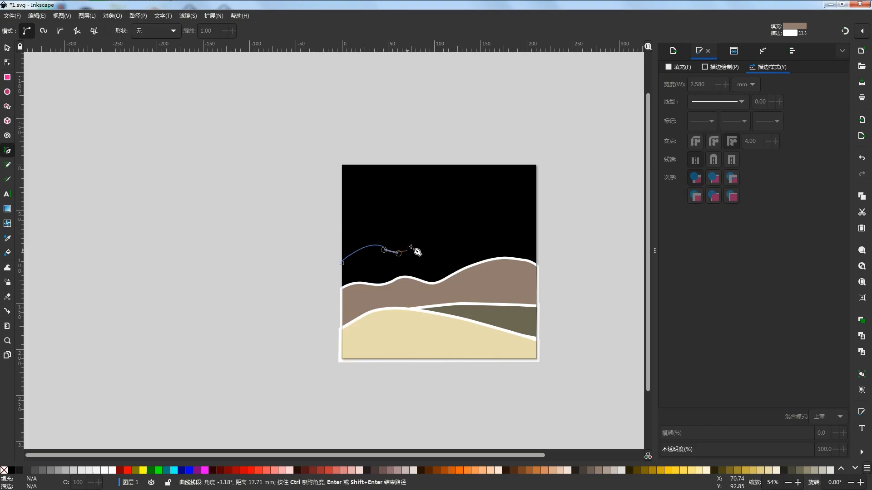
{"action": "left_click_drag", "start_coordinate": [417, 245], "coordinate": [459, 218]}
{"action": "left_click", "coordinate": [434, 232]}
{"action": "key", "text": "ctrl+z"}
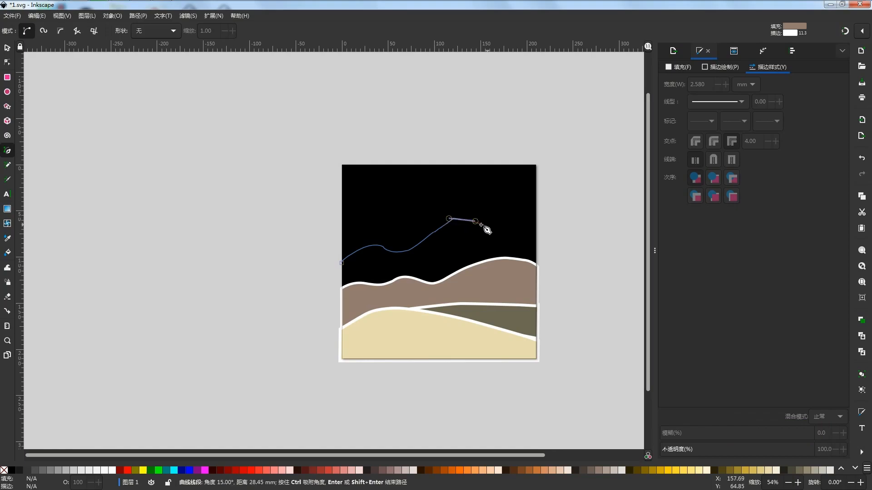
- Continue the mountain outline down the peak's right slope and close it with a base inside the brown ridge
{"action": "left_click", "coordinate": [484, 226]}
{"action": "left_click", "coordinate": [515, 248]}
{"action": "left_click", "coordinate": [531, 266]}
{"action": "left_click", "coordinate": [529, 286]}
{"action": "left_click", "coordinate": [341, 295]}
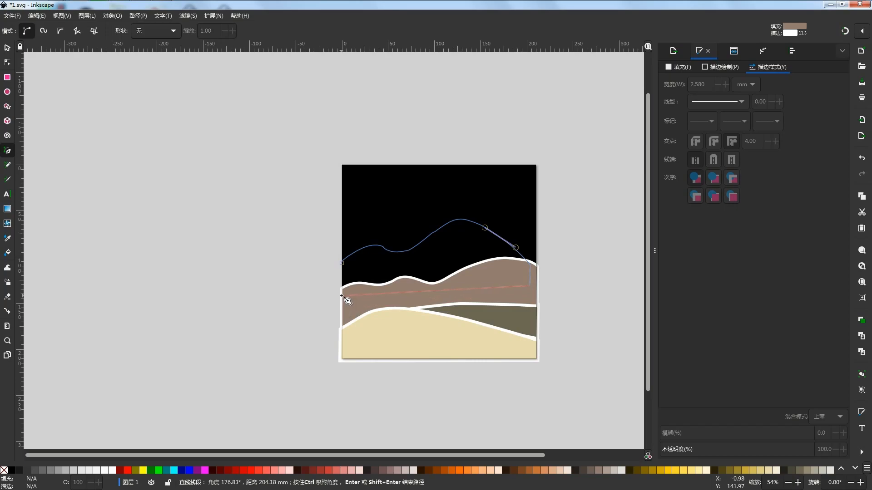
{"action": "left_click", "coordinate": [342, 263]}
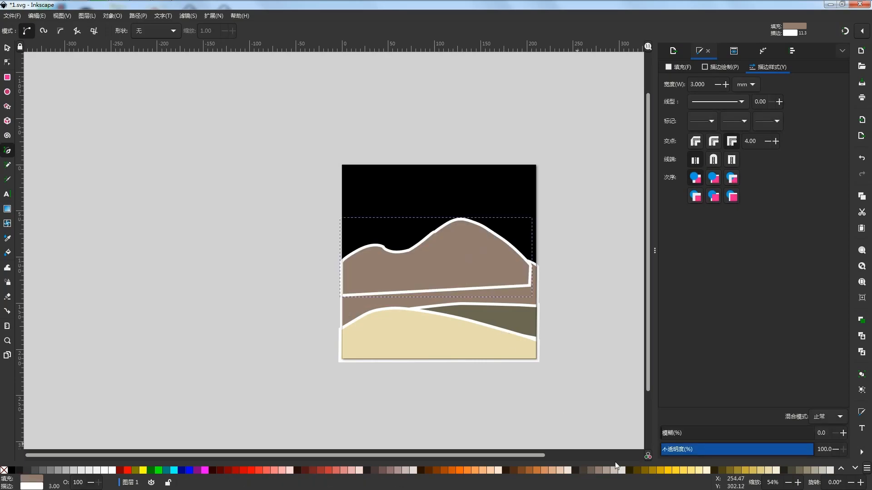
- Try dark brown fills on the new mountain and settle on #24221C
{"action": "left_click", "coordinate": [580, 470]}
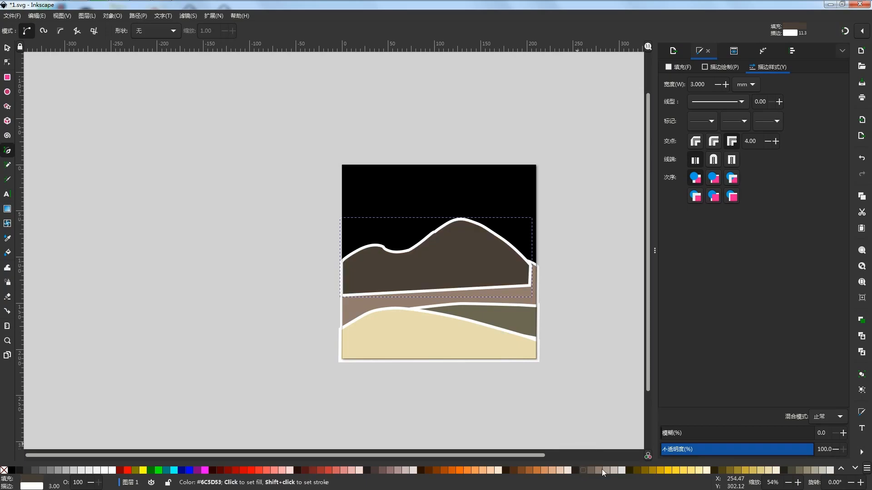
{"action": "left_click", "coordinate": [589, 471]}
{"action": "left_click", "coordinate": [783, 470]}
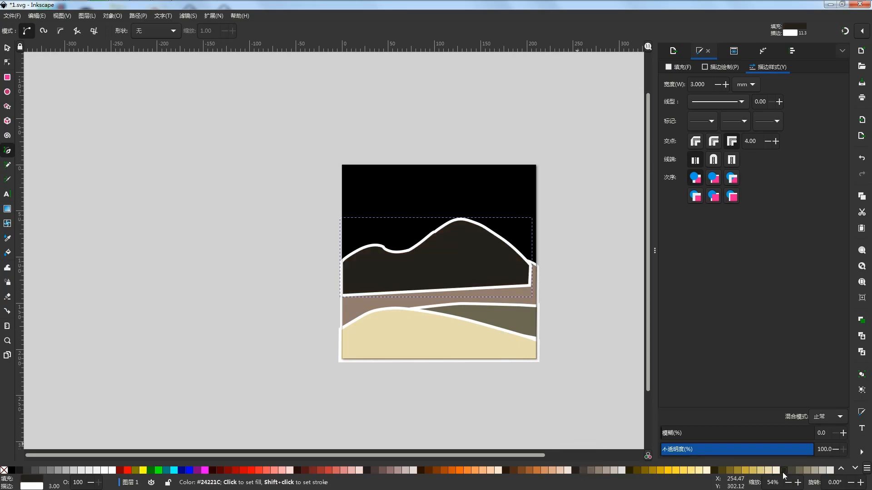
- Try grey, olive and brown fills on the dark mountain and settle on #241F1C
{"action": "left_click", "coordinate": [792, 471]}
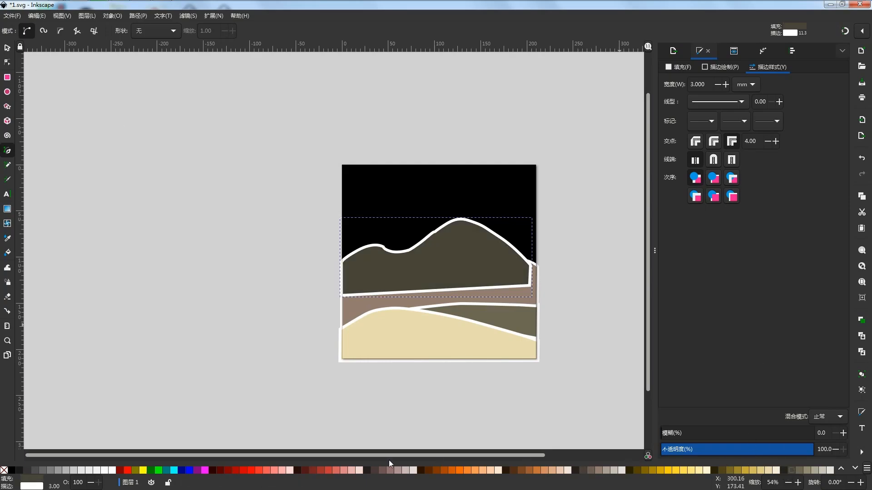
{"action": "left_click", "coordinate": [41, 470]}
{"action": "left_click", "coordinate": [37, 470]}
{"action": "left_click", "coordinate": [58, 471]}
{"action": "left_click", "coordinate": [375, 470]}
{"action": "left_click", "coordinate": [369, 469]}
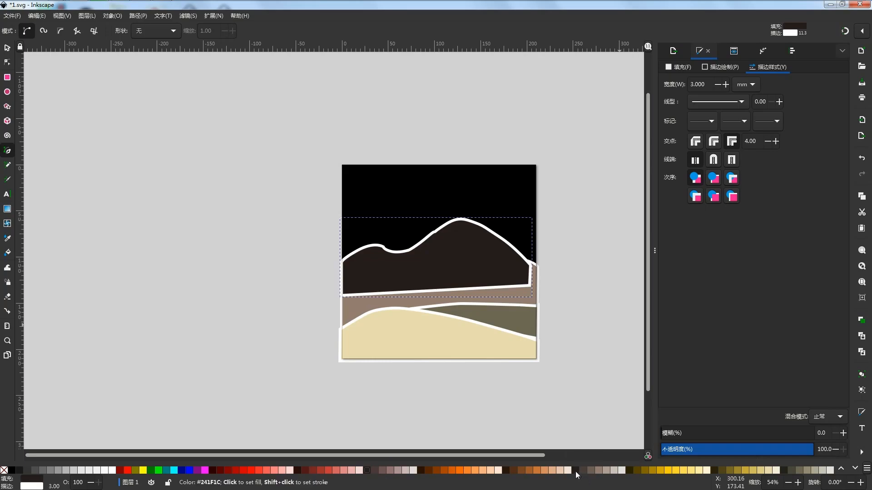
{"action": "left_click", "coordinate": [587, 471]}
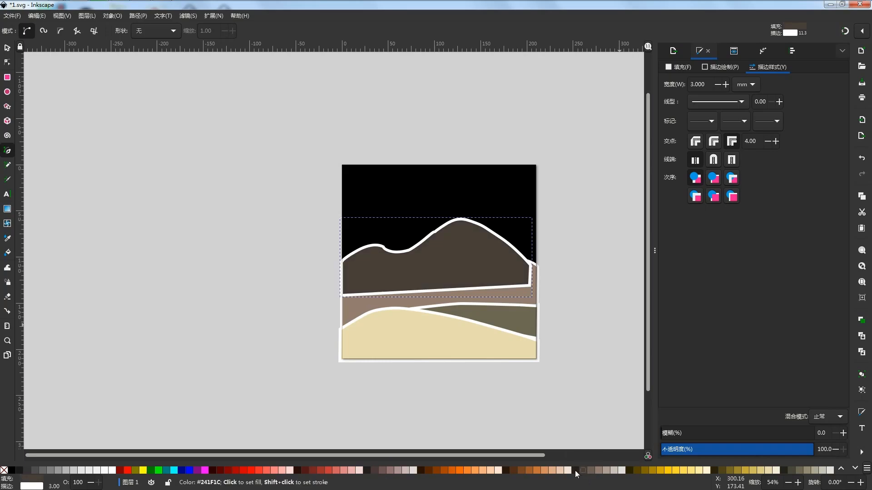
{"action": "left_click", "coordinate": [575, 470]}
- Restack the dark mountain behind the brown ridge, directly above the black background
{"action": "left_click", "coordinate": [7, 48]}
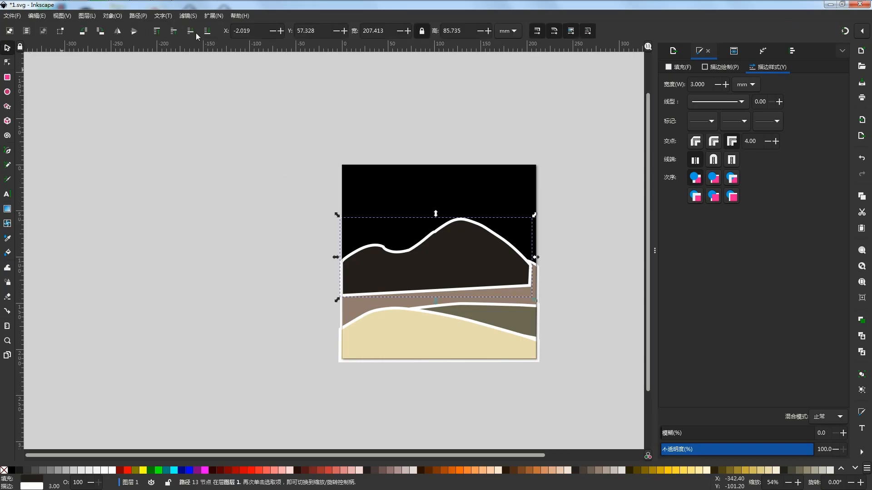
{"action": "left_click", "coordinate": [207, 31]}
{"action": "left_click", "coordinate": [174, 30]}
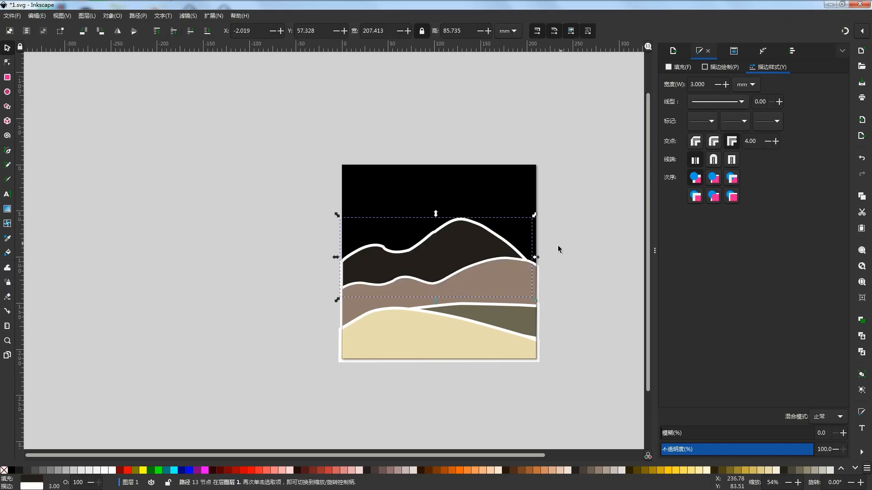
- Smooth the dark mountain's outline by deleting the surplus nodes on the rise to its peak and between its low bump and dip
{"action": "left_click", "coordinate": [8, 62]}
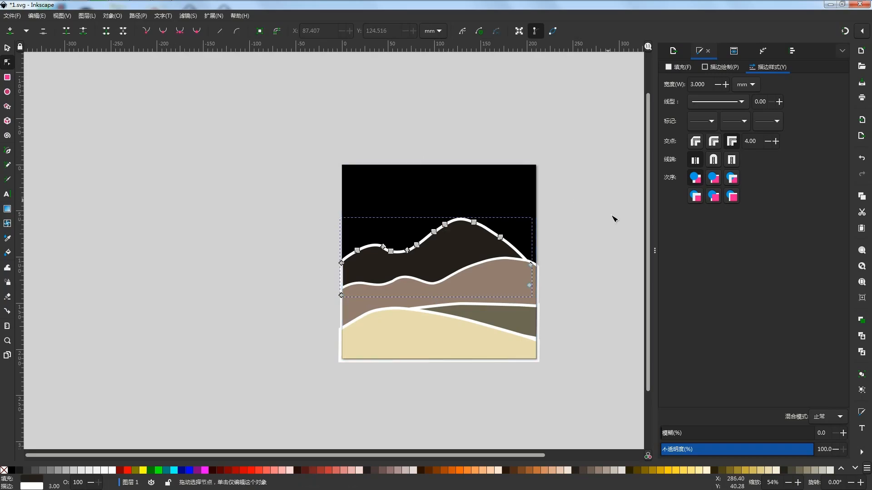
{"action": "double_click", "coordinate": [434, 232]}
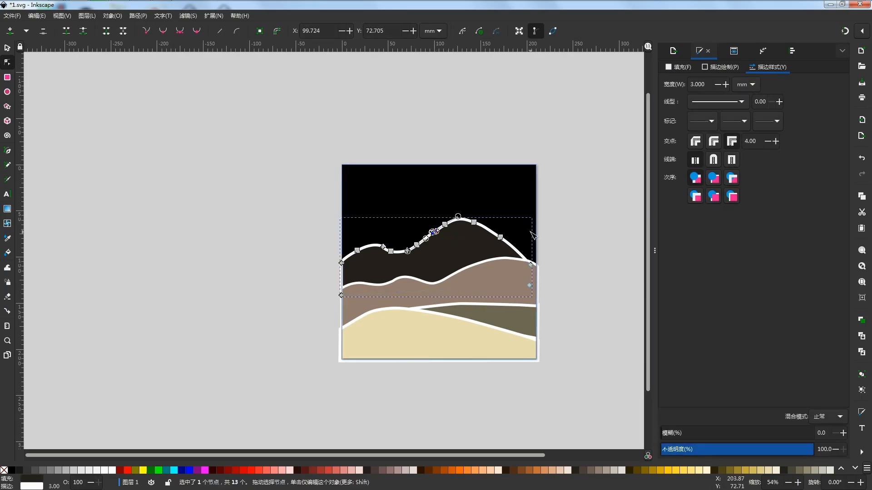
{"action": "left_click", "coordinate": [574, 235]}
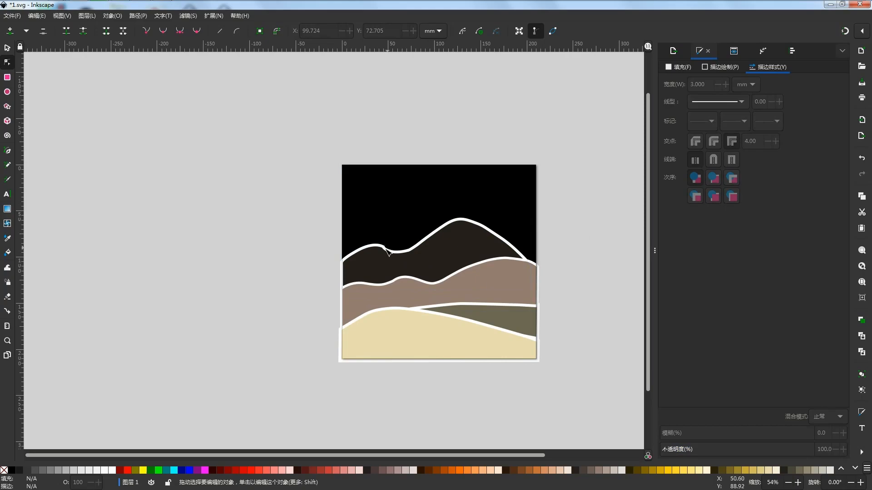
{"action": "left_click", "coordinate": [389, 252]}
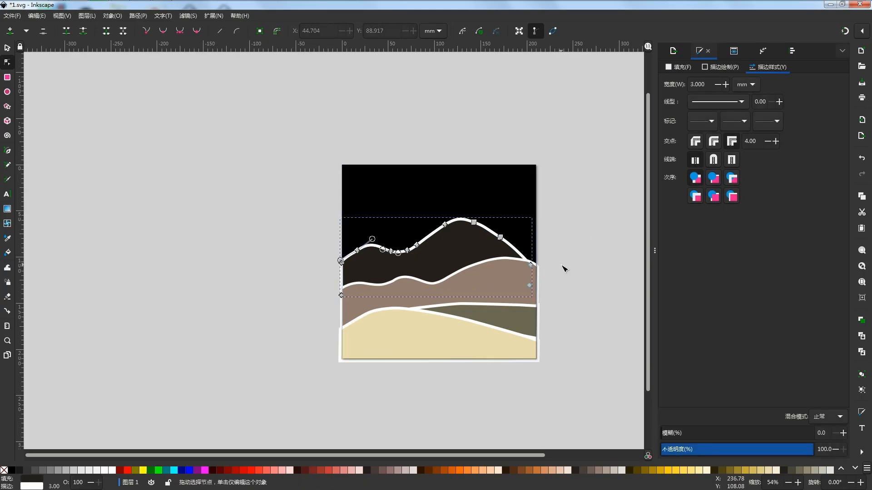
{"action": "left_click", "coordinate": [598, 269]}
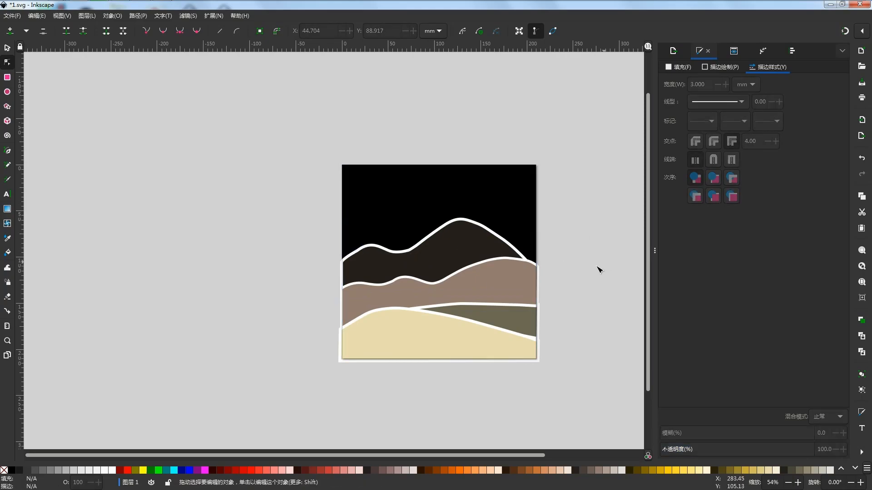
{"action": "left_click", "coordinate": [481, 249]}
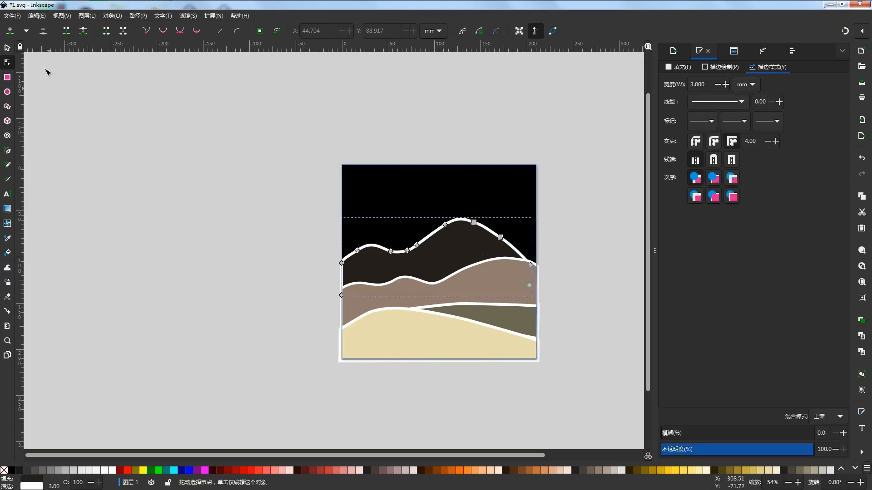
- Move the dark mountain down about 8 mm and deselect it
{"action": "left_click", "coordinate": [6, 48]}
{"action": "left_click_drag", "start_coordinate": [454, 250], "coordinate": [453, 262]}
{"action": "key", "text": "ctrl+z"}
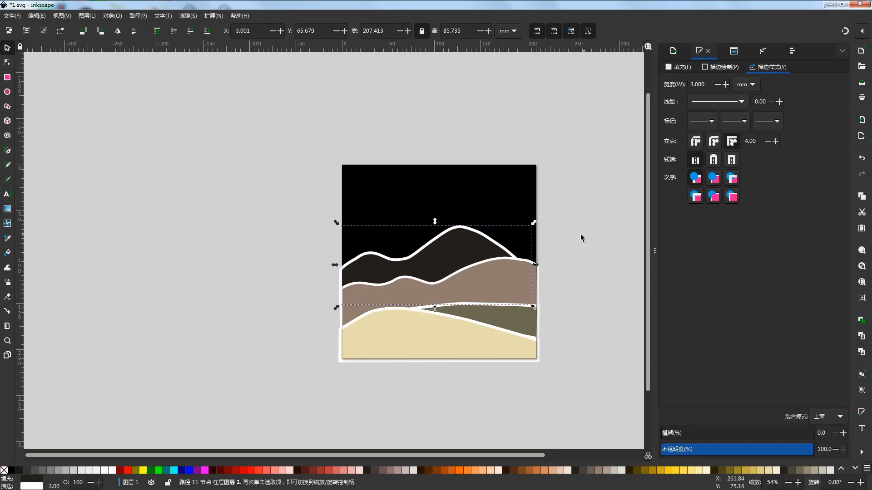
{"action": "left_click", "coordinate": [583, 233]}
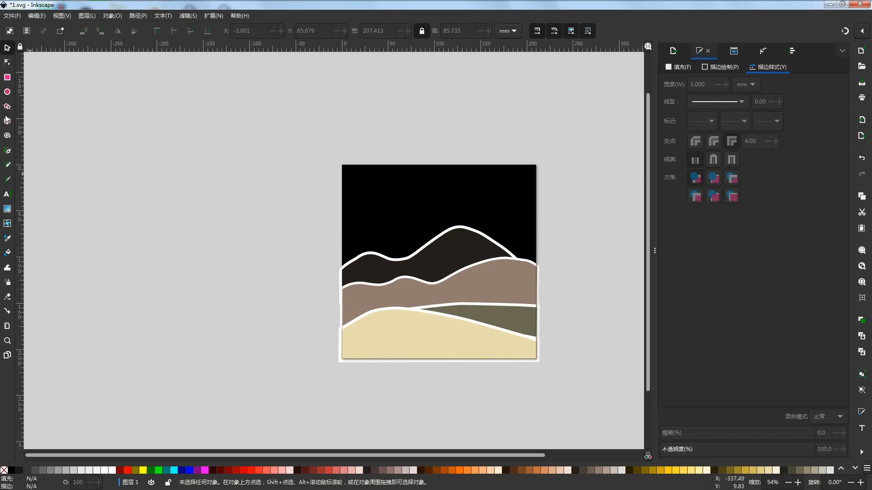
- Start a farther mountain range with the Pen tool at the page's left edge, above the dark mountain, with a rounded bump and a dip
{"action": "left_click", "coordinate": [8, 152]}
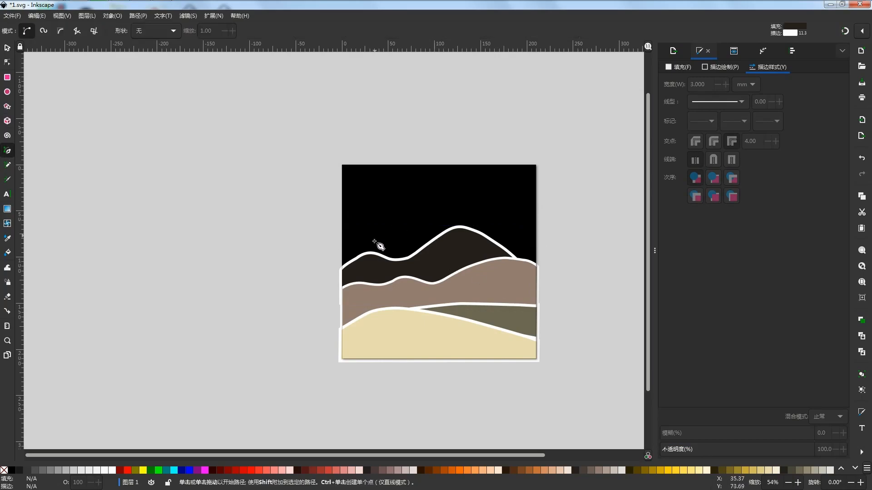
{"action": "left_click", "coordinate": [343, 219]}
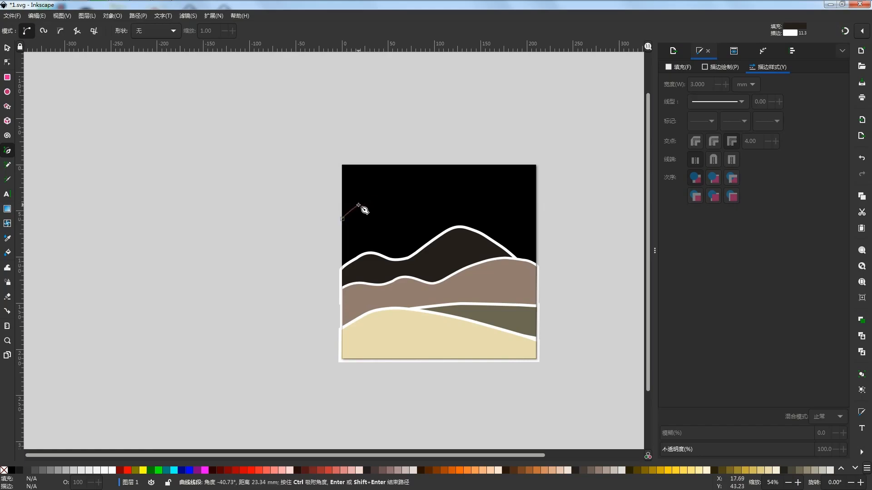
{"action": "left_click_drag", "start_coordinate": [376, 196], "coordinate": [388, 196]}
{"action": "key", "text": "BackSpace"}
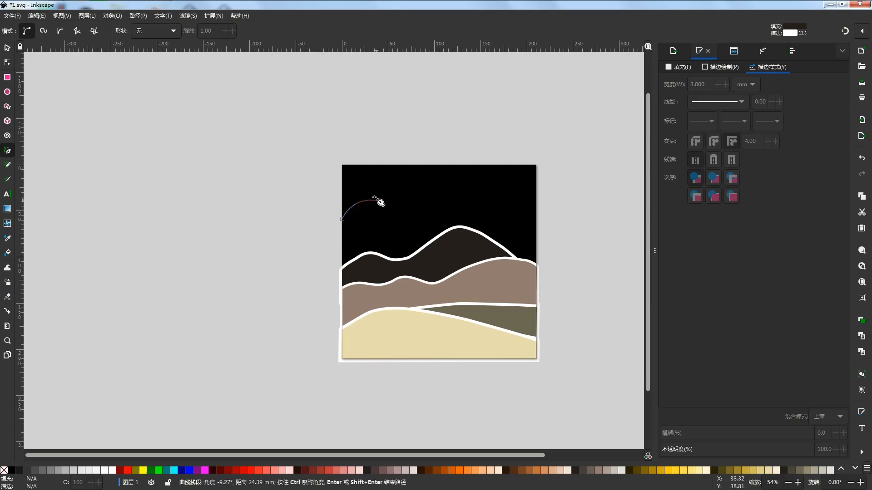
{"action": "left_click", "coordinate": [377, 198]}
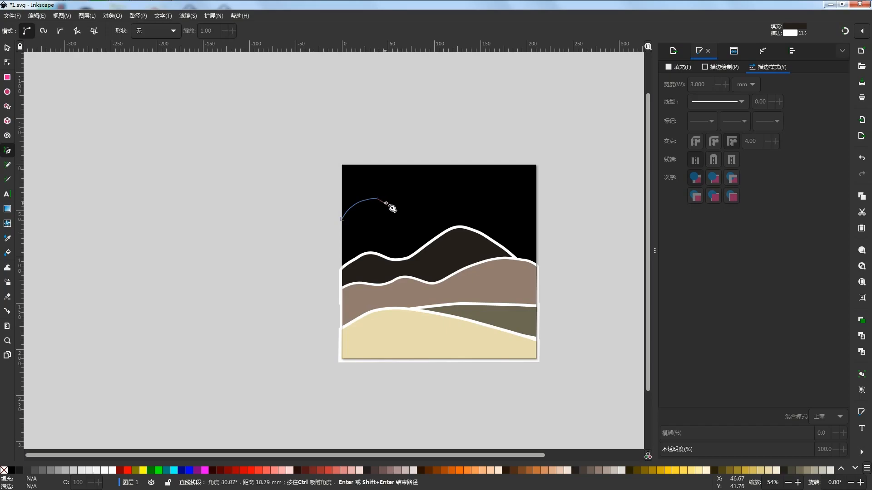
{"action": "left_click_drag", "start_coordinate": [386, 200], "coordinate": [396, 203]}
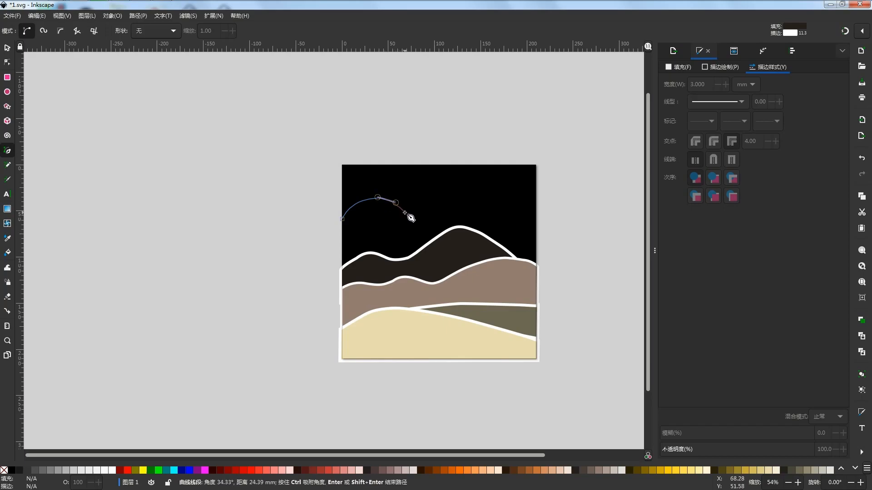
{"action": "left_click_drag", "start_coordinate": [405, 212], "coordinate": [429, 196]}
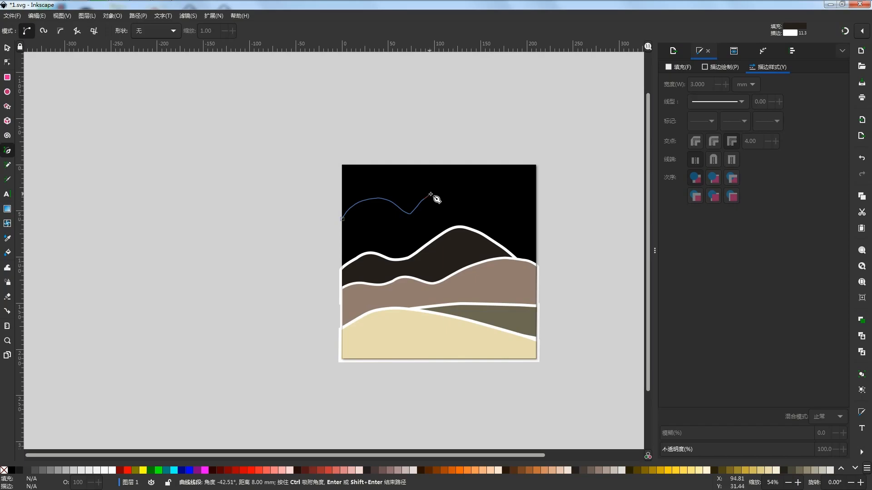
- Continue the range's outline over a tall central peak, down into a right valley and up to a small bump
{"action": "left_click_drag", "start_coordinate": [419, 203], "coordinate": [446, 188]}
{"action": "left_click", "coordinate": [431, 194]}
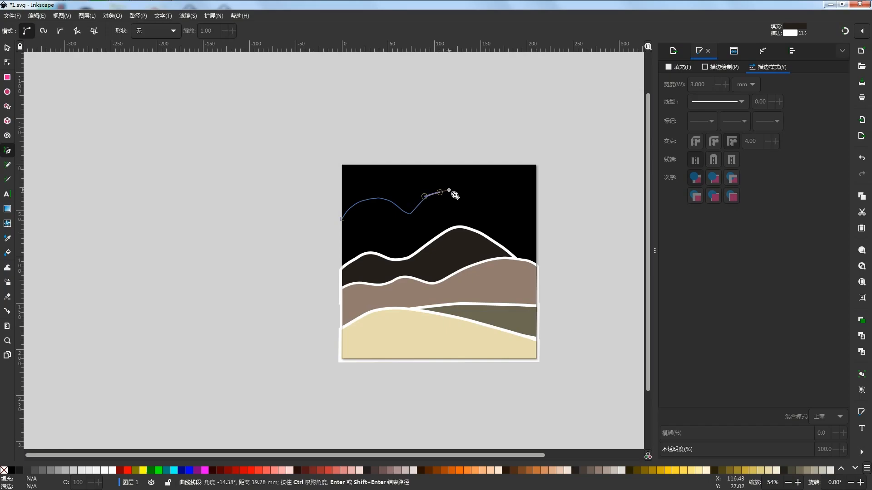
{"action": "key", "text": "BackSpace"}
{"action": "left_click_drag", "start_coordinate": [440, 186], "coordinate": [528, 205]}
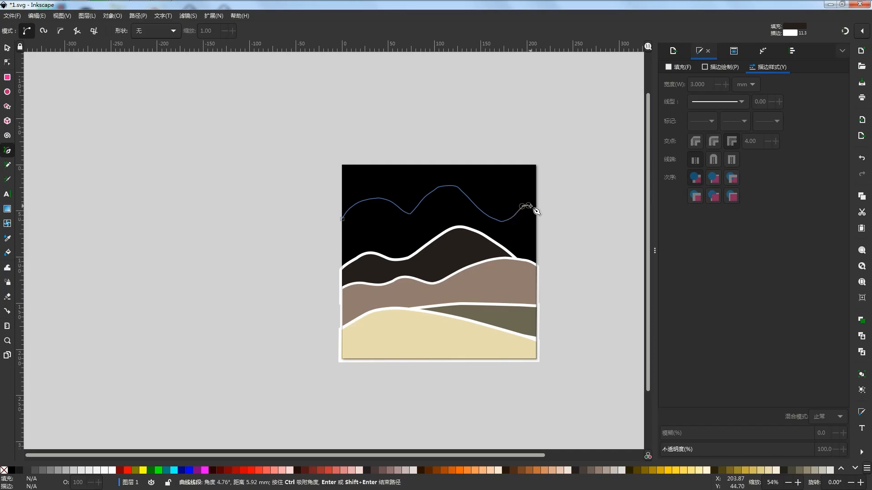
- Extend the outline to the page's right edge and close it with a base running across behind the dark mountain
{"action": "left_click", "coordinate": [536, 211]}
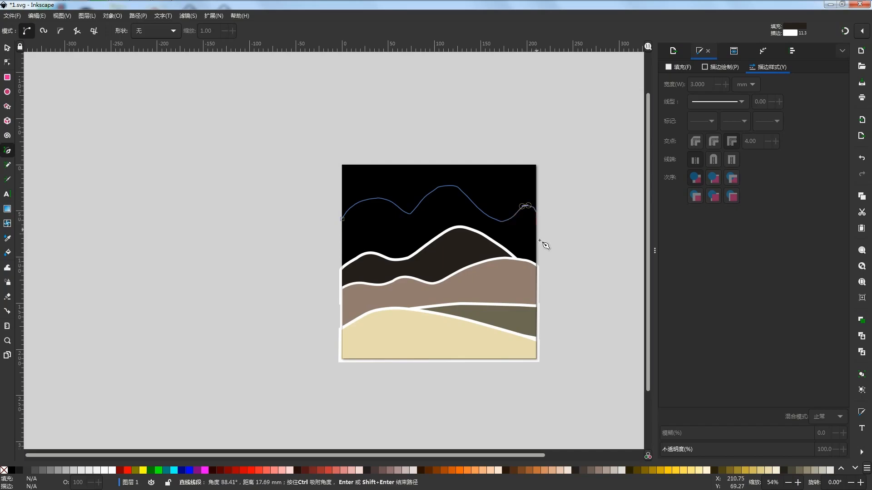
{"action": "left_click", "coordinate": [536, 267]}
{"action": "left_click", "coordinate": [341, 272]}
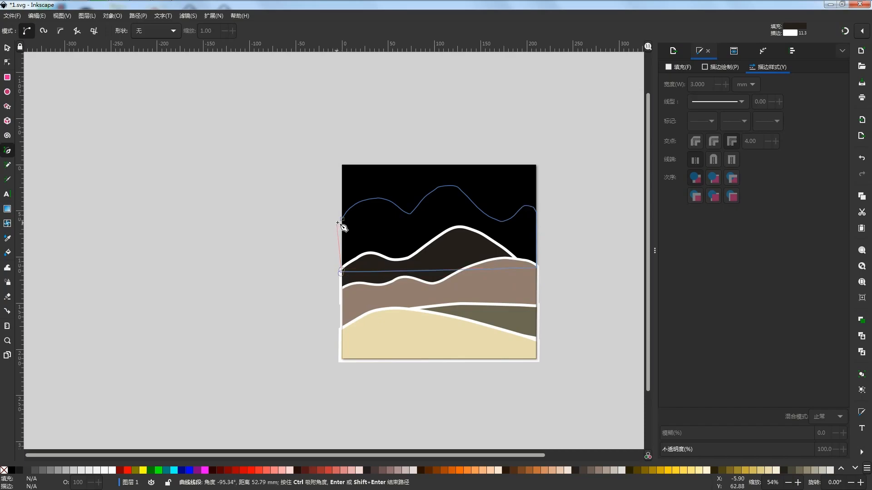
{"action": "left_click", "coordinate": [341, 219]}
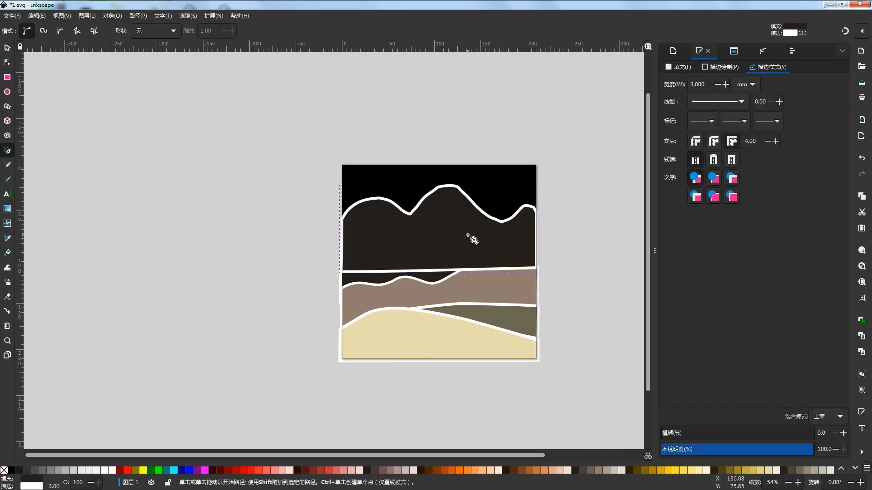
- Restack the new range directly above the black background and fill it with a medium grey-brown
{"action": "key", "text": "s"}
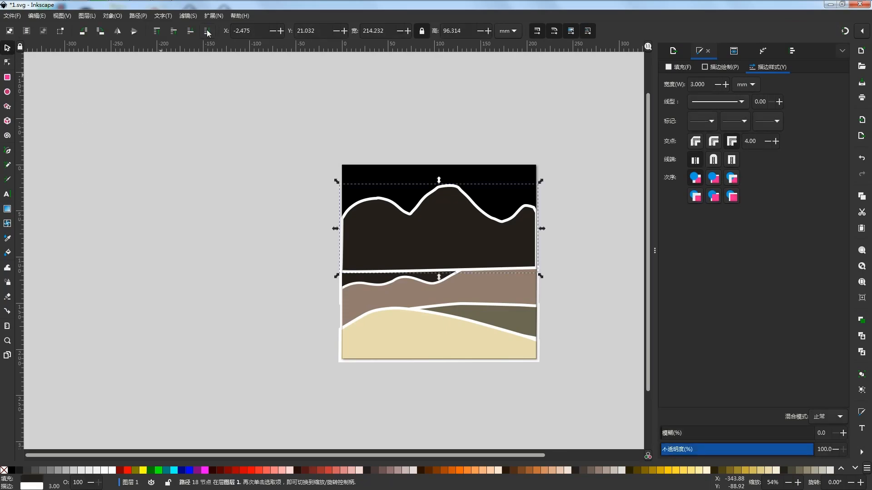
{"action": "left_click", "coordinate": [207, 31]}
{"action": "left_click", "coordinate": [173, 30]}
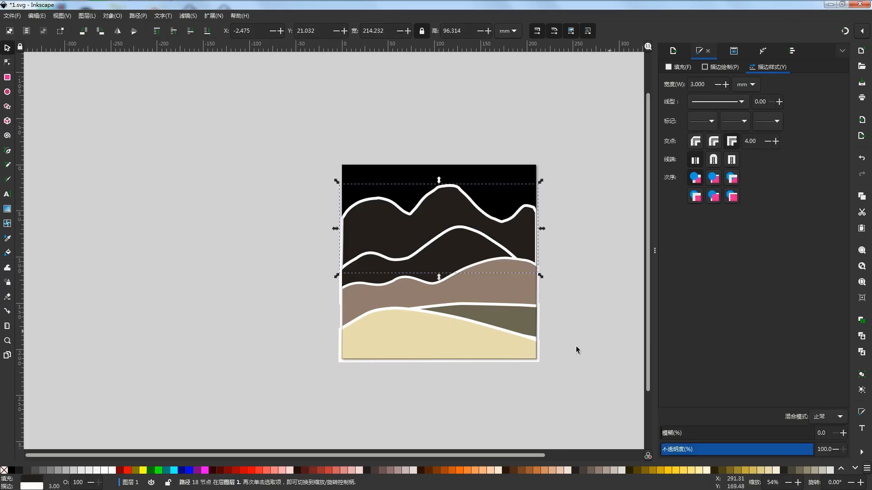
{"action": "left_click", "coordinate": [589, 471]}
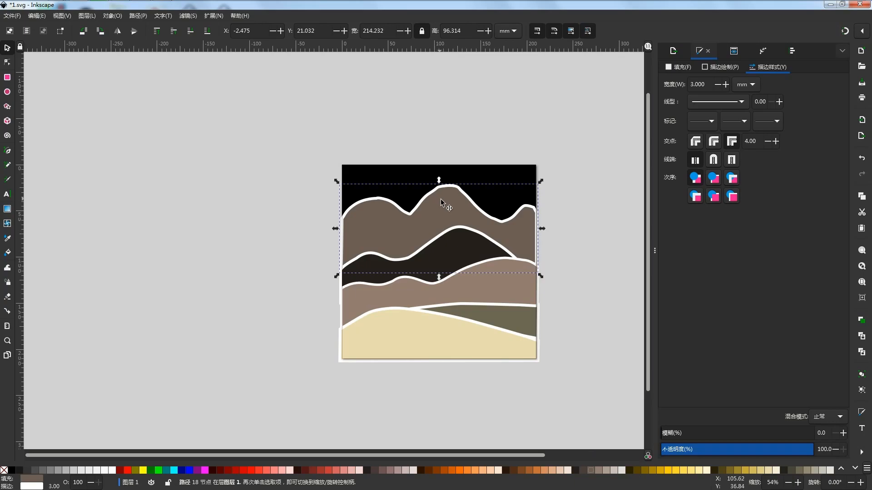
- Stretch the grey-brown range slightly past both page edges to about 216.7 mm wide and move it down about 14.7 mm
{"action": "left_click_drag", "start_coordinate": [335, 229], "coordinate": [334, 231]}
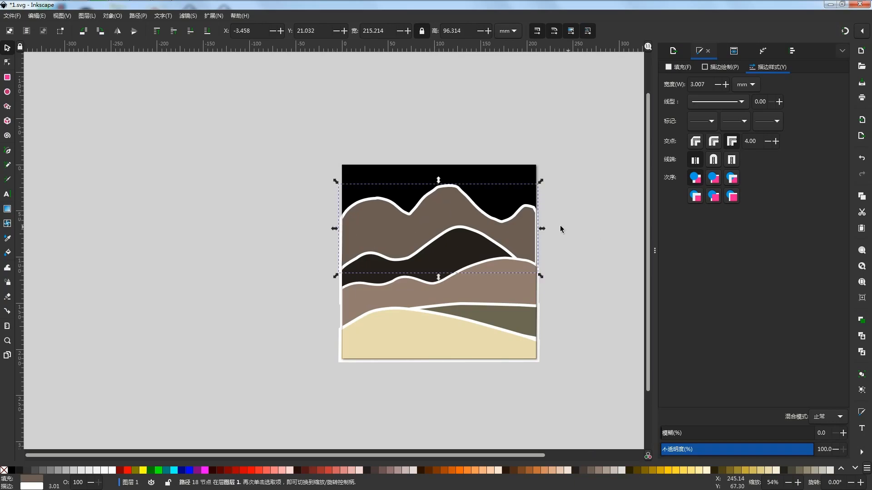
{"action": "left_click_drag", "start_coordinate": [540, 229], "coordinate": [542, 229]}
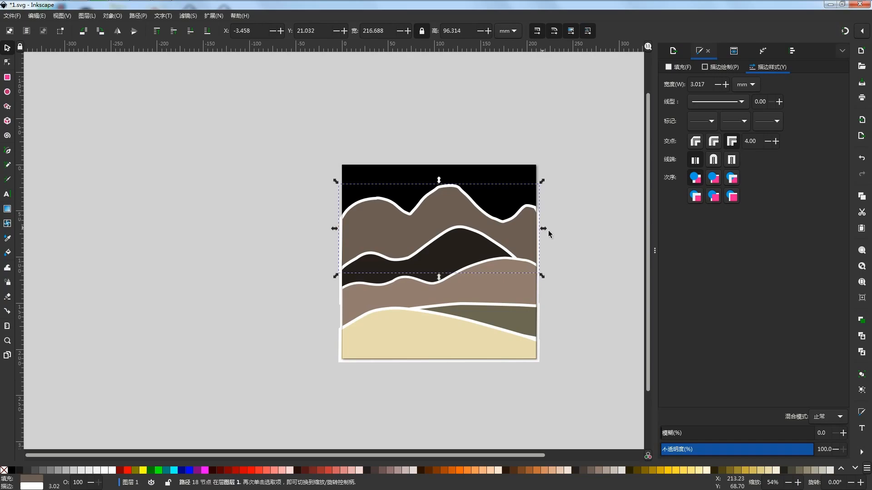
{"action": "left_click_drag", "start_coordinate": [443, 222], "coordinate": [437, 230]}
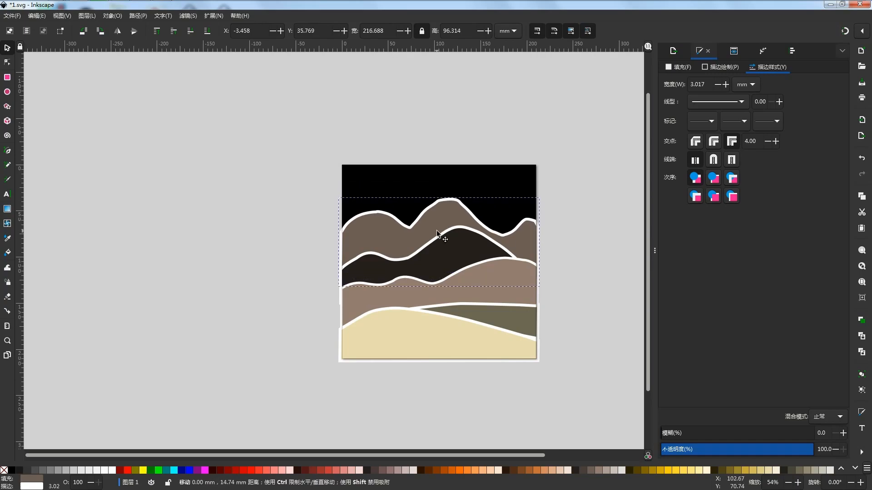
{"action": "left_click_drag", "start_coordinate": [437, 230], "coordinate": [437, 230]}
- Lower the sand hill's top edge, reducing its height to about 56 mm
{"action": "left_click", "coordinate": [434, 337]}
{"action": "left_click_drag", "start_coordinate": [438, 301], "coordinate": [439, 307]}
{"action": "key", "text": "ctrl+z"}
{"action": "key", "text": "ctrl+shift+z"}
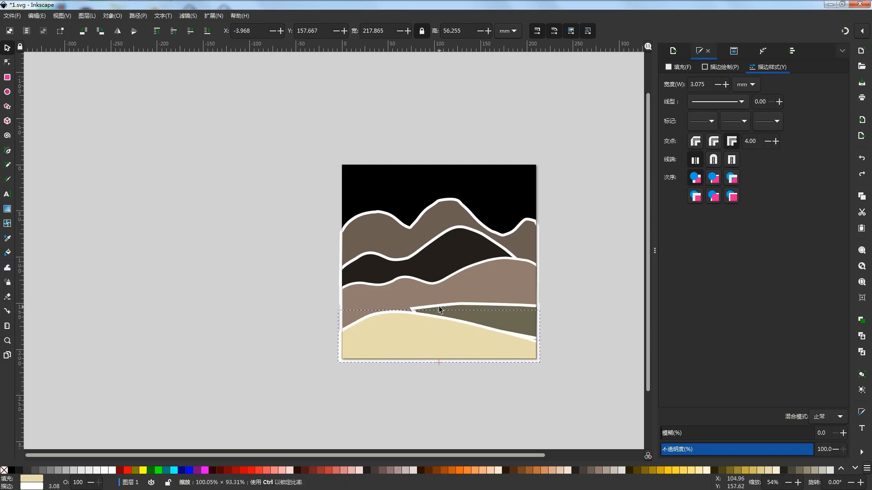
- Lower the olive-grey hill's top edge, reducing its height to about 36 mm, and clear the selection
{"action": "left_click", "coordinate": [473, 306]}
{"action": "left_click_drag", "start_coordinate": [474, 298], "coordinate": [474, 301]}
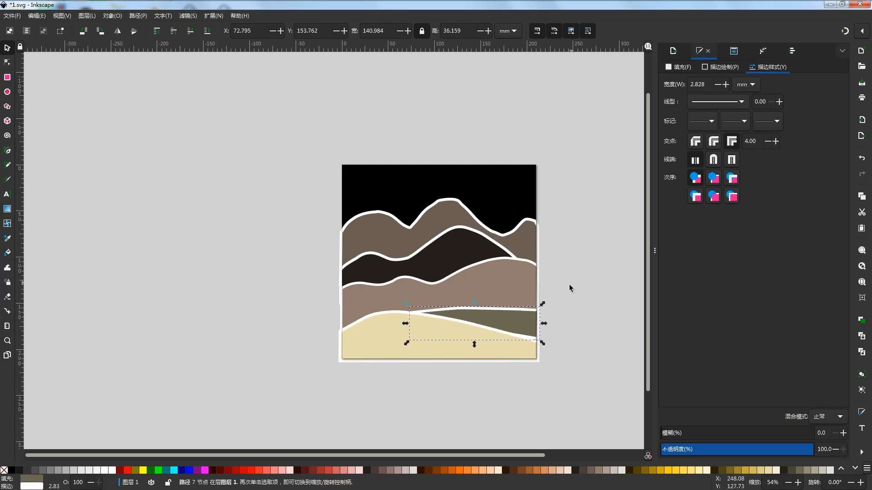
{"action": "left_click", "coordinate": [569, 284]}
{"action": "left_click", "coordinate": [490, 285]}
{"action": "left_click", "coordinate": [598, 251]}
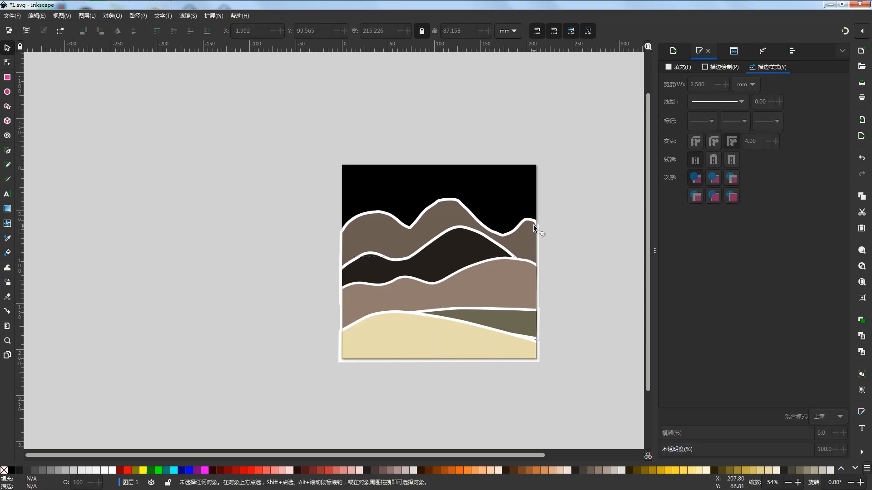
- Edit the grey-brown range's nodes, removing the surplus ones on the central peak's near slope and in the valley beyond it
{"action": "left_click", "coordinate": [456, 205]}
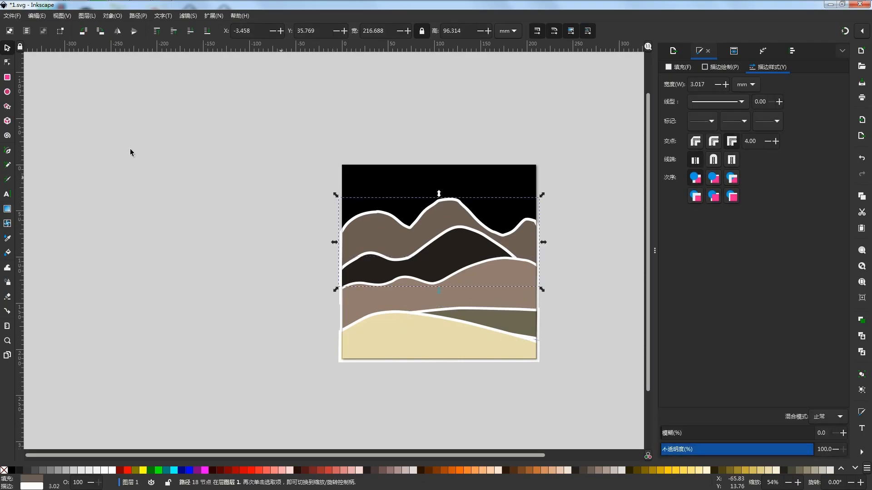
{"action": "left_click", "coordinate": [9, 62]}
{"action": "left_click", "coordinate": [430, 206]}
{"action": "left_click", "coordinate": [590, 226]}
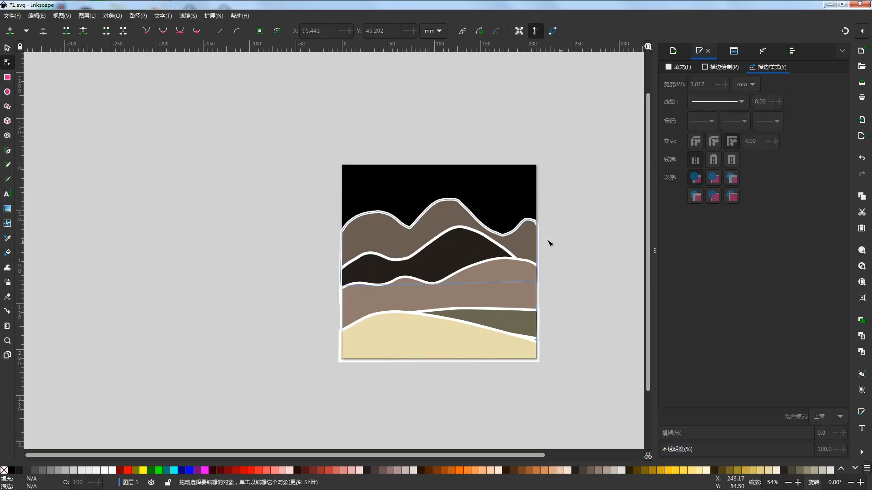
{"action": "left_click", "coordinate": [500, 234]}
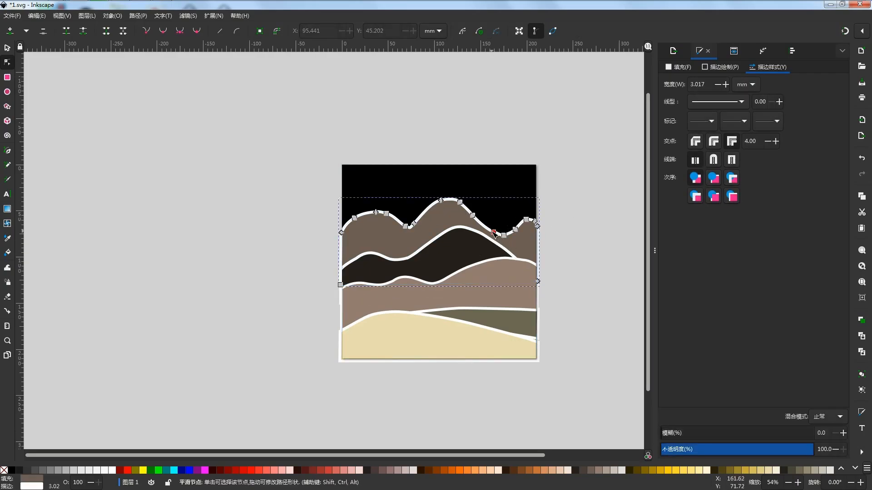
{"action": "left_click", "coordinate": [582, 230]}
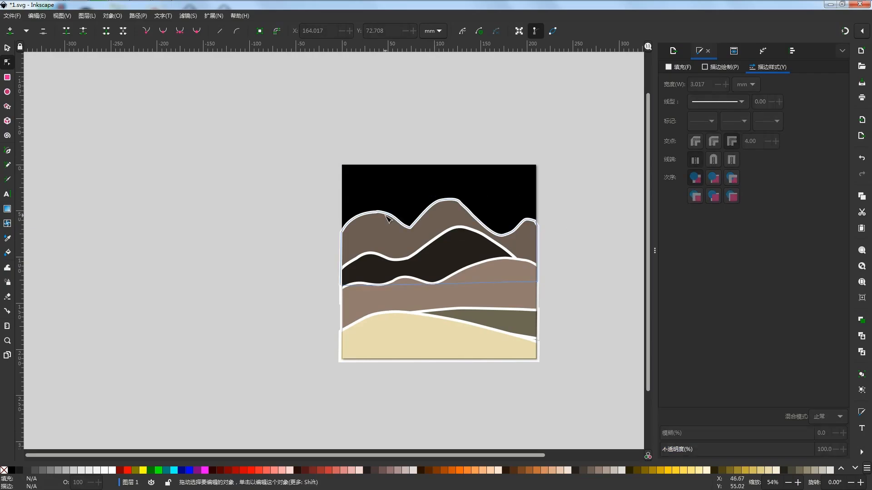
- Remove the surplus nodes around the grey-brown range's first peak and the valley after it to smooth the ridge
{"action": "left_click", "coordinate": [389, 220]}
{"action": "left_click", "coordinate": [600, 227]}
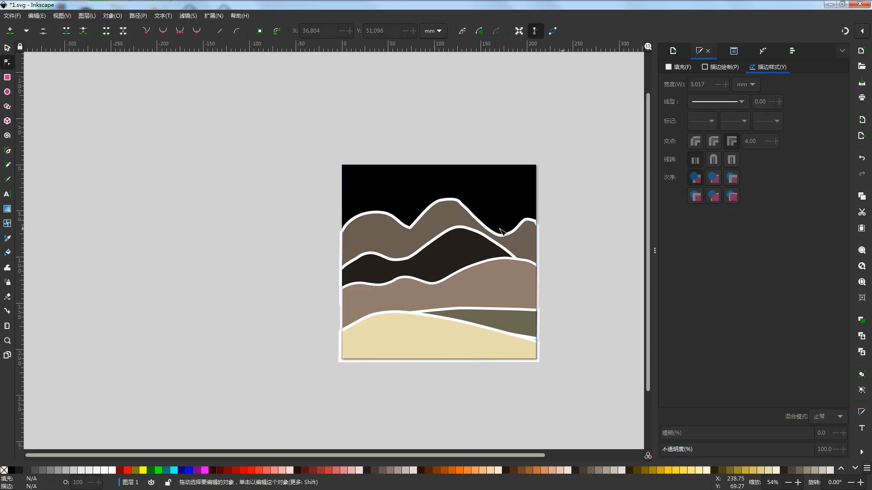
{"action": "left_click", "coordinate": [388, 216]}
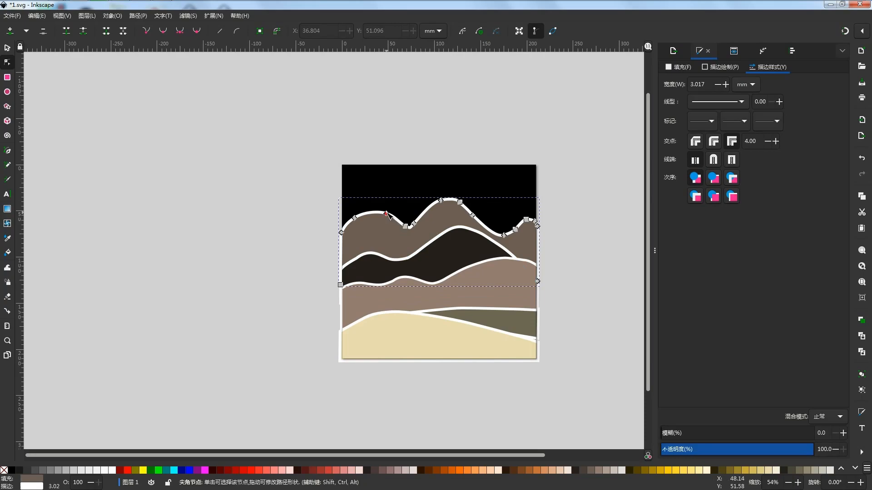
{"action": "left_click", "coordinate": [594, 228]}
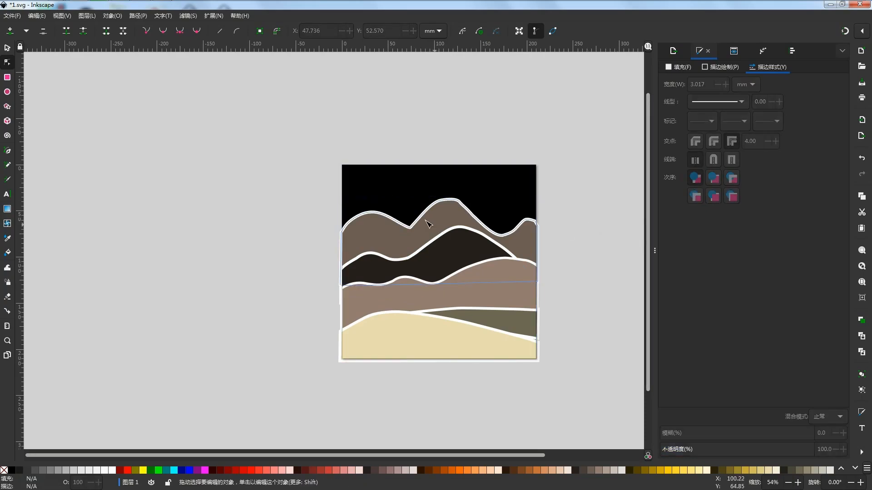
{"action": "left_click", "coordinate": [416, 229]}
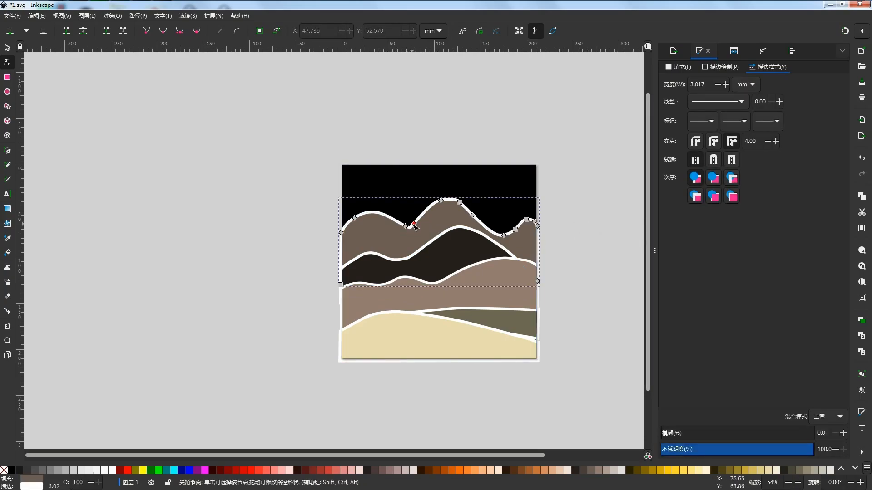
{"action": "left_click", "coordinate": [585, 236]}
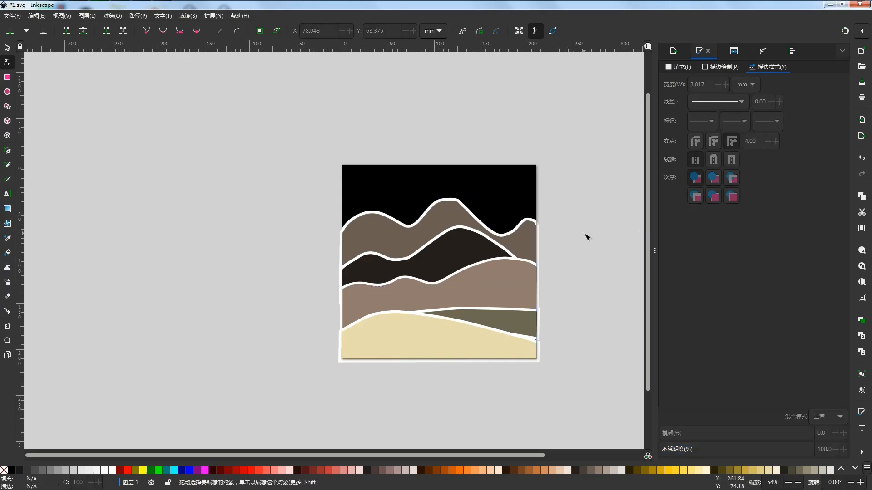
- Smooth the grey-brown ridge by removing the extra nodes beside the central peak and on the last crest near the page edge
{"action": "left_click", "coordinate": [464, 208]}
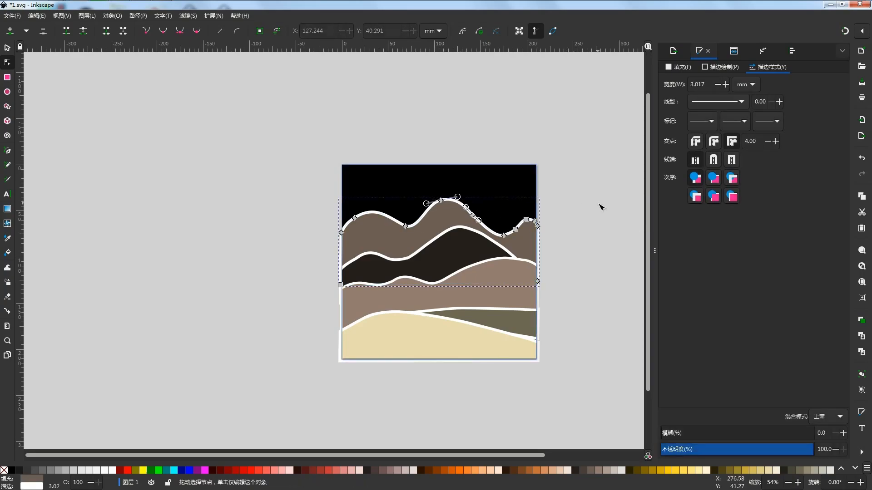
{"action": "left_click", "coordinate": [601, 238]}
{"action": "left_click", "coordinate": [535, 224]}
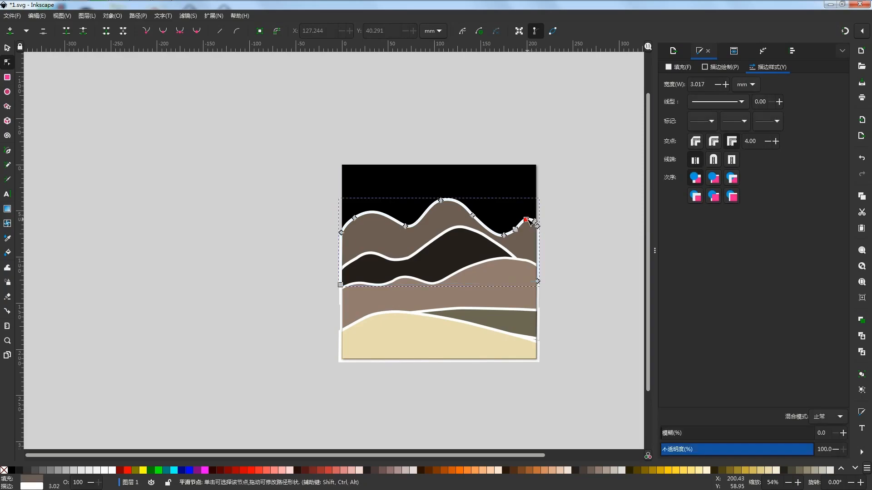
{"action": "left_click", "coordinate": [579, 229]}
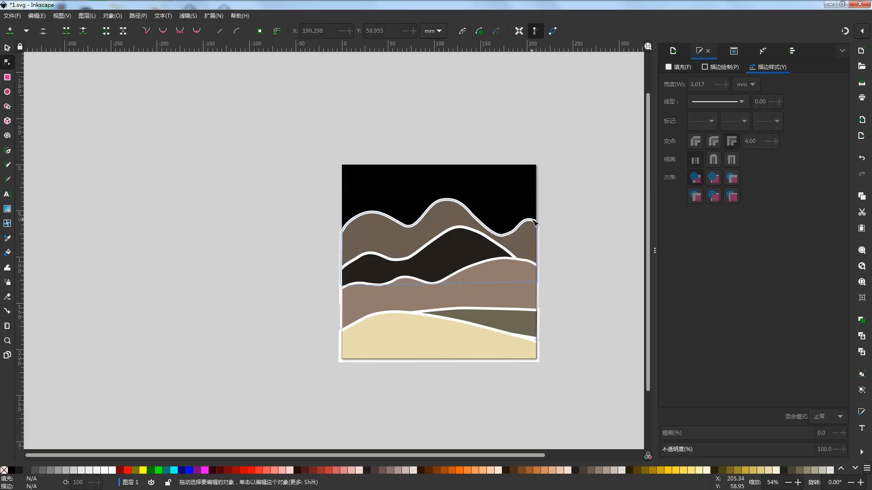
{"action": "left_click", "coordinate": [535, 221]}
{"action": "left_click", "coordinate": [574, 222]}
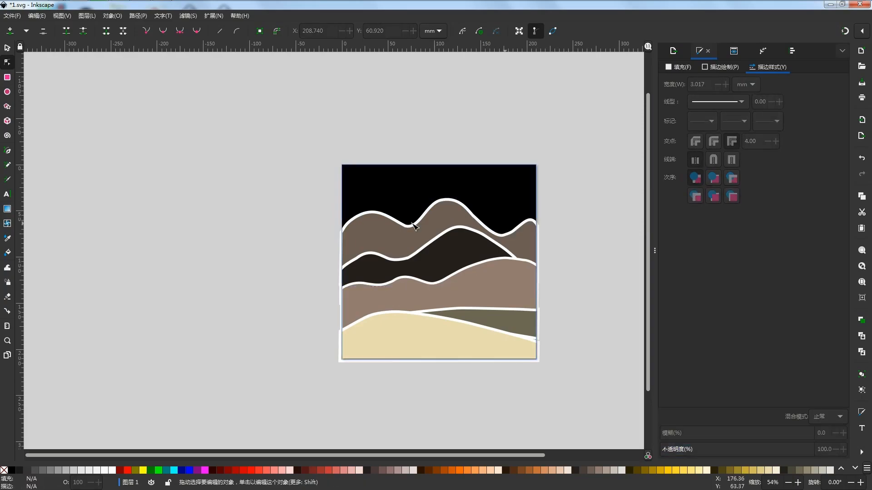
{"action": "left_click", "coordinate": [474, 248]}
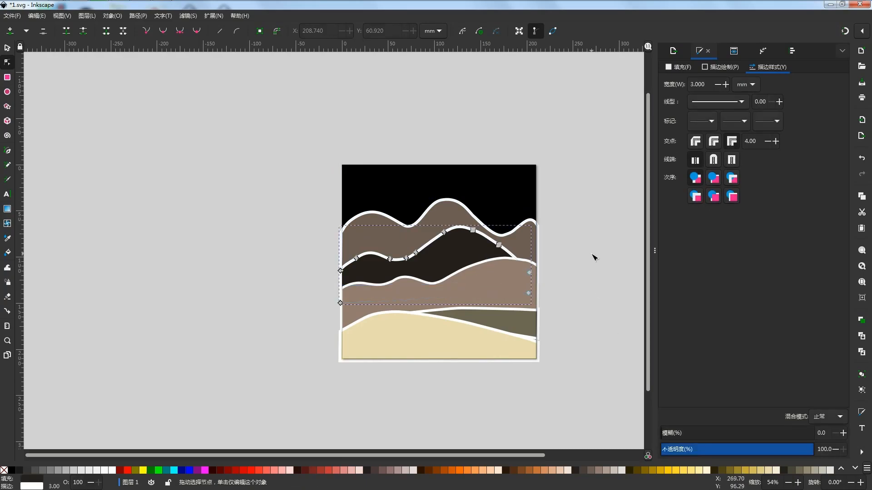
{"action": "left_click", "coordinate": [593, 269]}
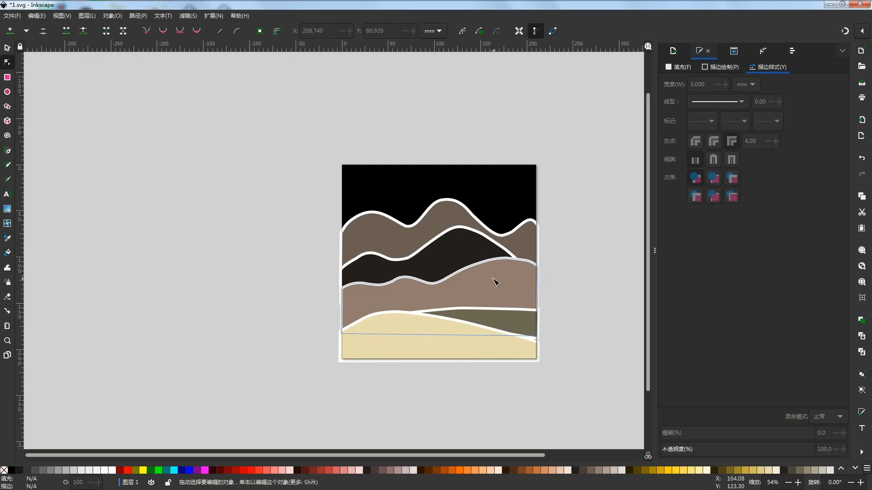
- Lower the top edges of the brown hill and the dark hill slightly to flatten both shapes
{"action": "left_click", "coordinate": [6, 47]}
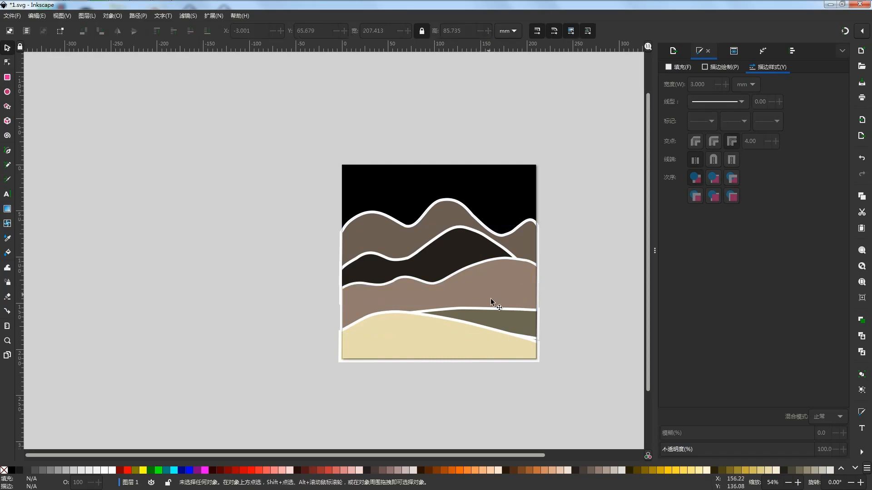
{"action": "left_click", "coordinate": [473, 283]}
{"action": "left_click_drag", "start_coordinate": [441, 253], "coordinate": [442, 261]}
{"action": "left_click", "coordinate": [451, 243]}
{"action": "left_click_drag", "start_coordinate": [437, 223], "coordinate": [437, 236]}
- Lower the grey-brown range's top edge, reducing its height to about 78 mm
{"action": "left_click", "coordinate": [437, 236]}
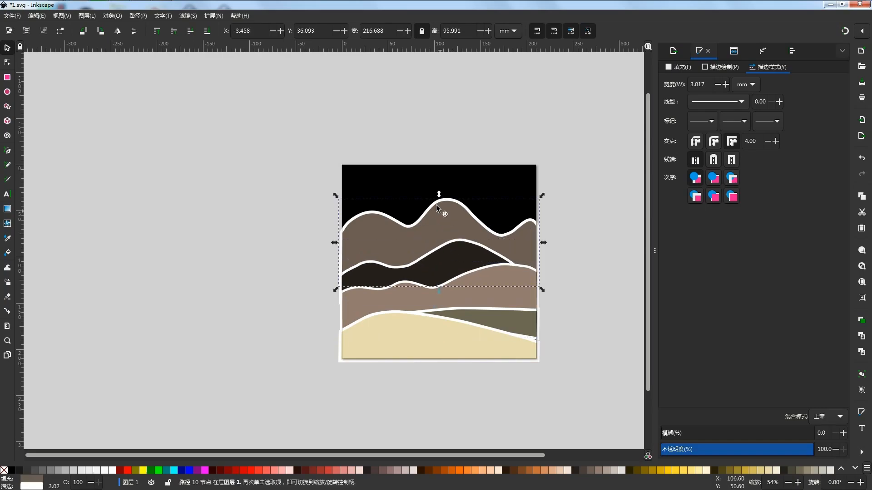
{"action": "left_click_drag", "start_coordinate": [440, 194], "coordinate": [442, 211]}
{"action": "left_click", "coordinate": [565, 192]}
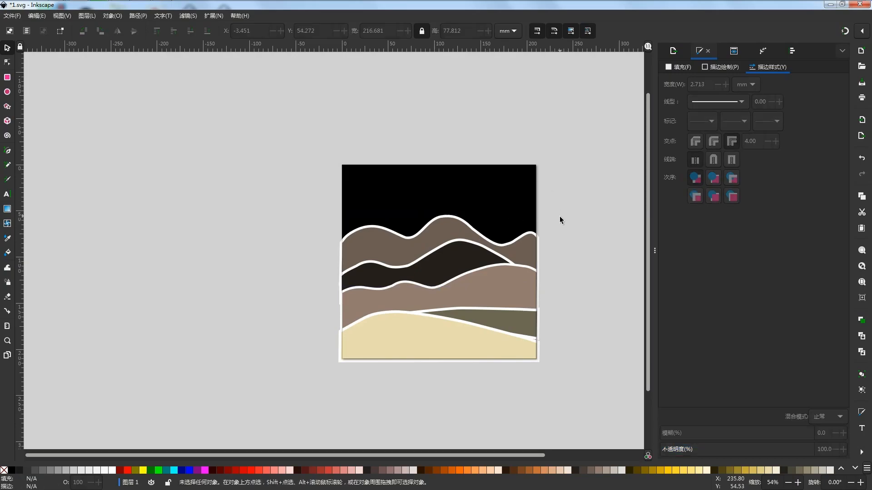
- Raise the grey-brown range's top edge slightly and clear the selection
{"action": "left_click", "coordinate": [448, 217]}
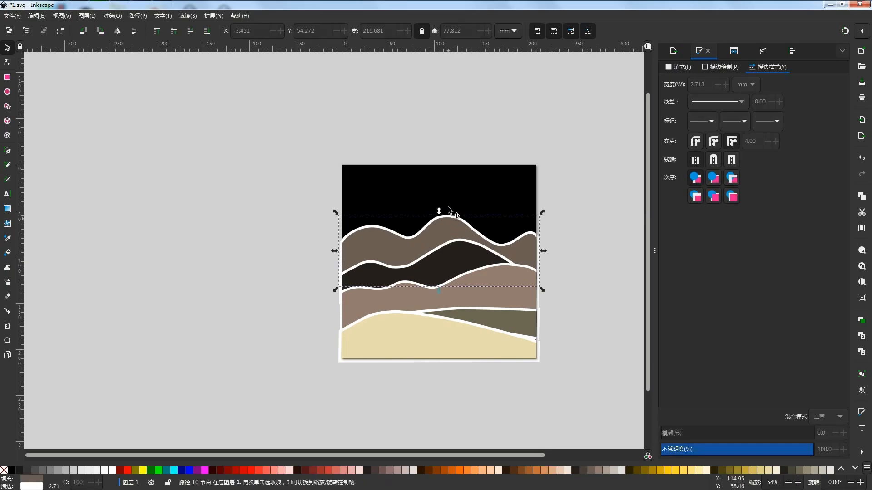
{"action": "left_click_drag", "start_coordinate": [439, 211], "coordinate": [440, 207]}
{"action": "left_click", "coordinate": [534, 221]}
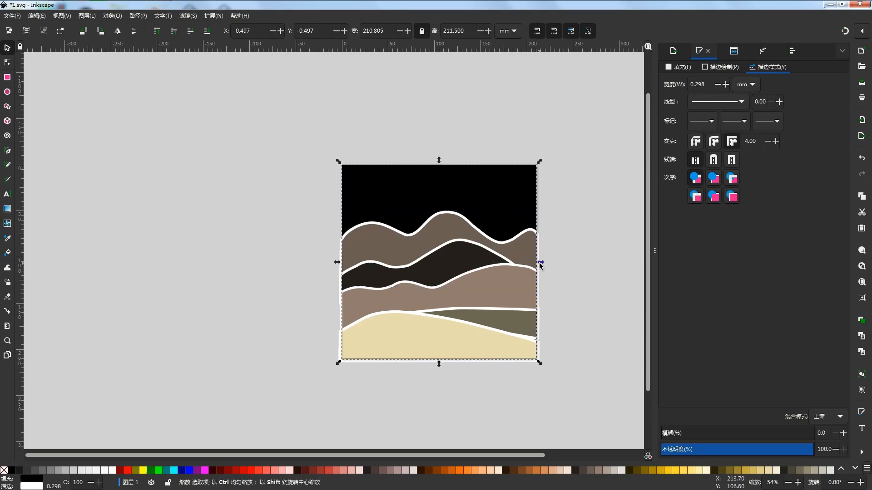
{"action": "left_click", "coordinate": [573, 266]}
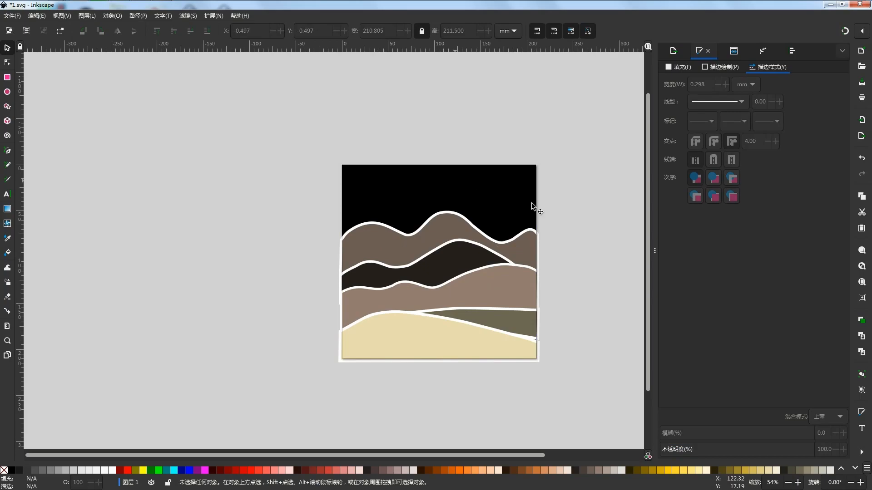
- Draw a rust-brown sun circle with a white outline, about 68 by 66 mm, over the hills' upper slopes
{"action": "left_click", "coordinate": [7, 151]}
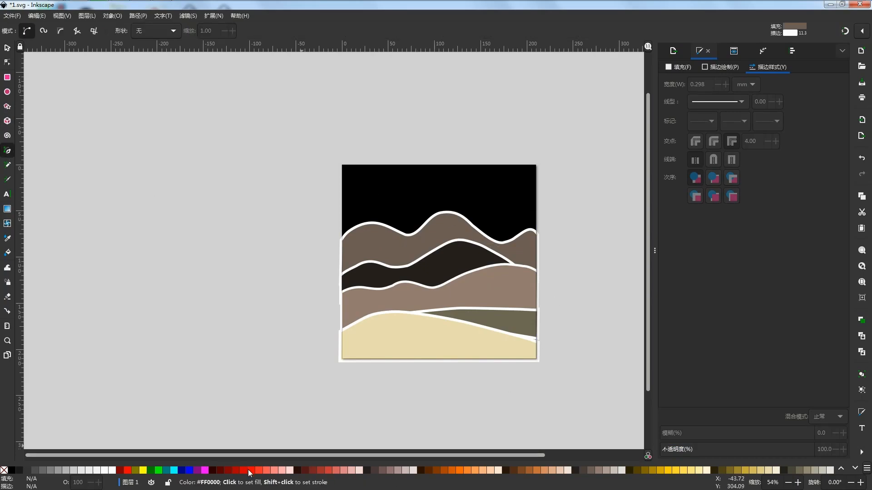
{"action": "left_click", "coordinate": [435, 471]}
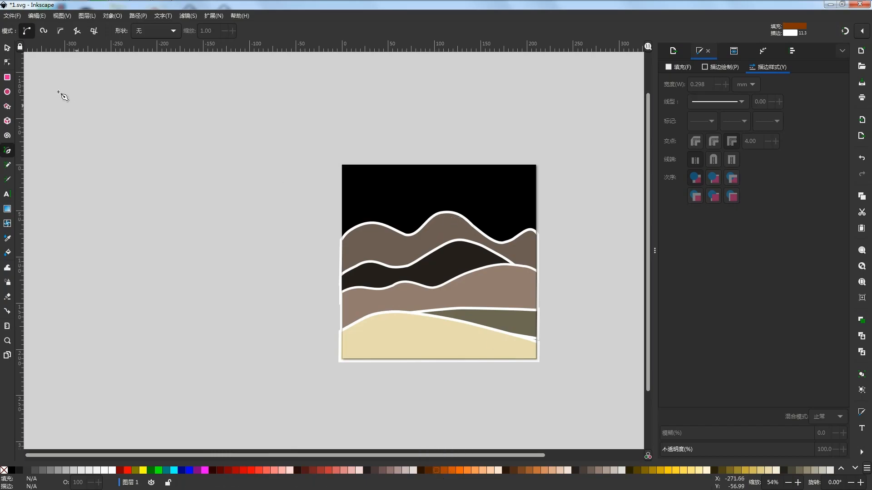
{"action": "left_click", "coordinate": [7, 92]}
{"action": "mouse_move", "coordinate": [449, 188]}
{"action": "left_mouse_down"}
{"action": "mouse_move", "coordinate": [488, 205]}
{"action": "mouse_move", "coordinate": [510, 247]}
{"action": "left_mouse_up"}
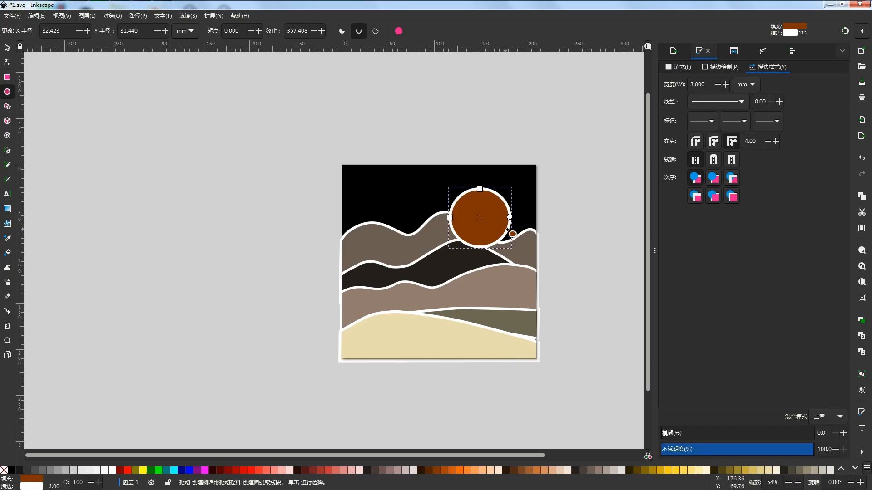
{"action": "scroll", "coordinate": [508, 229], "scroll_direction": "up", "scroll_amount": 5}
{"action": "key", "text": "Escape"}
{"action": "mouse_move", "coordinate": [523, 209]}
{"action": "left_mouse_down"}
{"action": "mouse_move", "coordinate": [524, 219]}
{"action": "mouse_move", "coordinate": [541, 226]}
{"action": "left_mouse_up"}
{"action": "scroll", "coordinate": [531, 213], "scroll_direction": "up", "scroll_amount": 2}
{"action": "scroll", "coordinate": [529, 212], "scroll_direction": "up", "scroll_amount": 3}
{"action": "key", "text": "ctrl+z"}
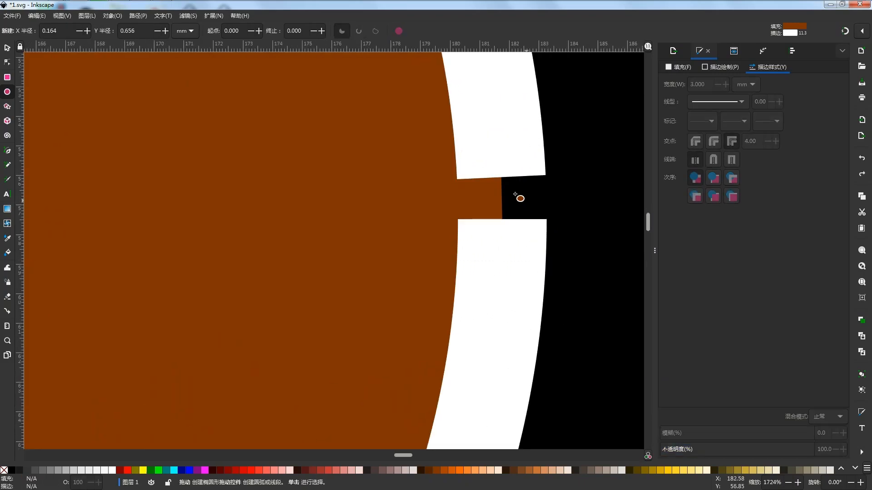
- Close the small gap in the sun circle's outline by bringing its two arc ends together
{"action": "key", "text": "s"}
{"action": "left_click", "coordinate": [509, 160]}
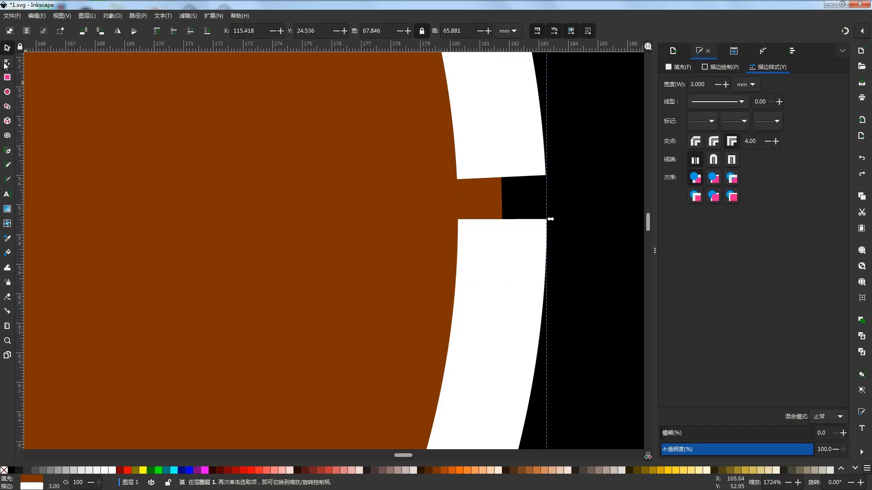
{"action": "left_click", "coordinate": [6, 63]}
{"action": "left_click_drag", "start_coordinate": [502, 177], "coordinate": [508, 220]}
{"action": "left_click", "coordinate": [564, 223]}
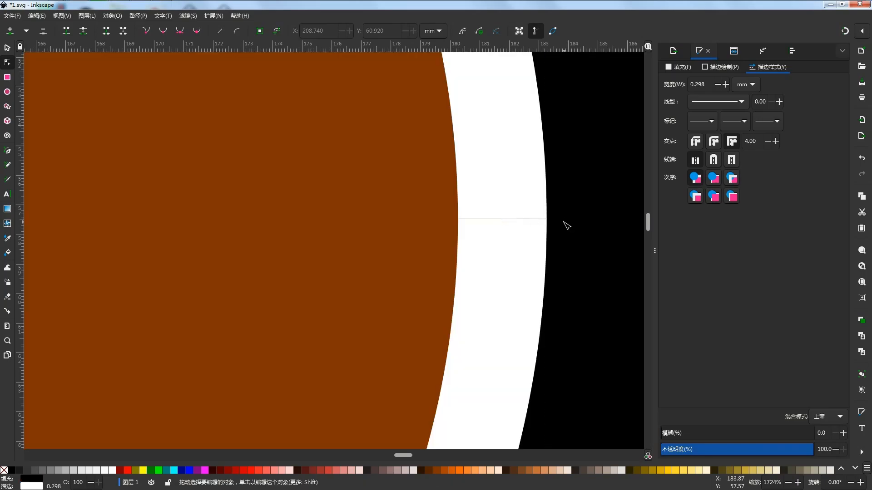
{"action": "scroll", "coordinate": [554, 197], "scroll_direction": "down", "scroll_amount": 8}
{"action": "left_click_drag", "start_coordinate": [562, 204], "coordinate": [544, 216]}
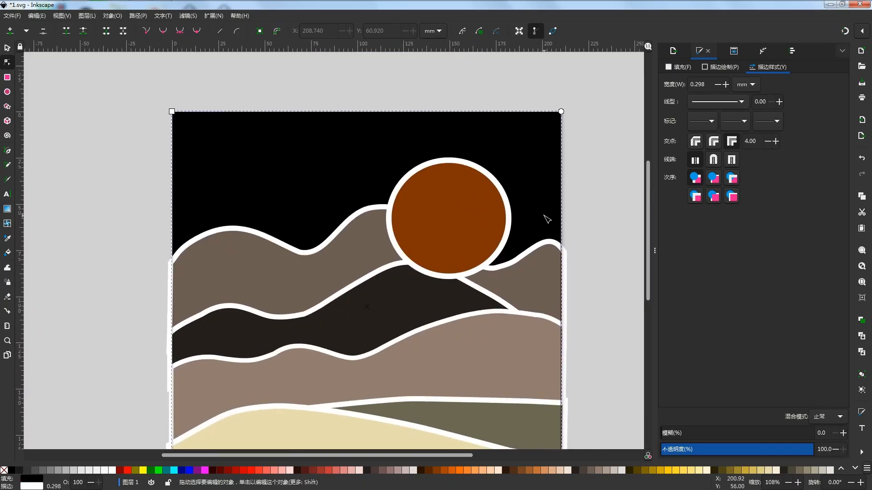
- Rotate the sun circle about its centre and clear the selection
{"action": "left_click", "coordinate": [500, 201]}
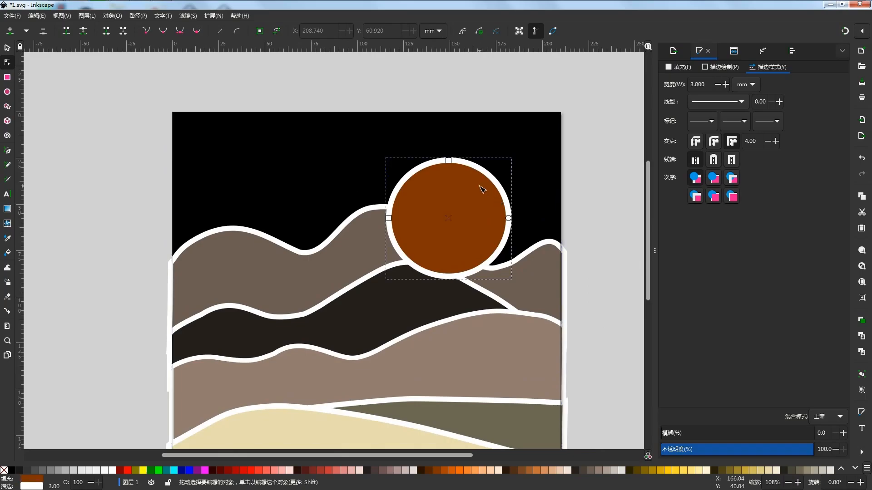
{"action": "left_click", "coordinate": [7, 47]}
{"action": "left_click", "coordinate": [443, 194]}
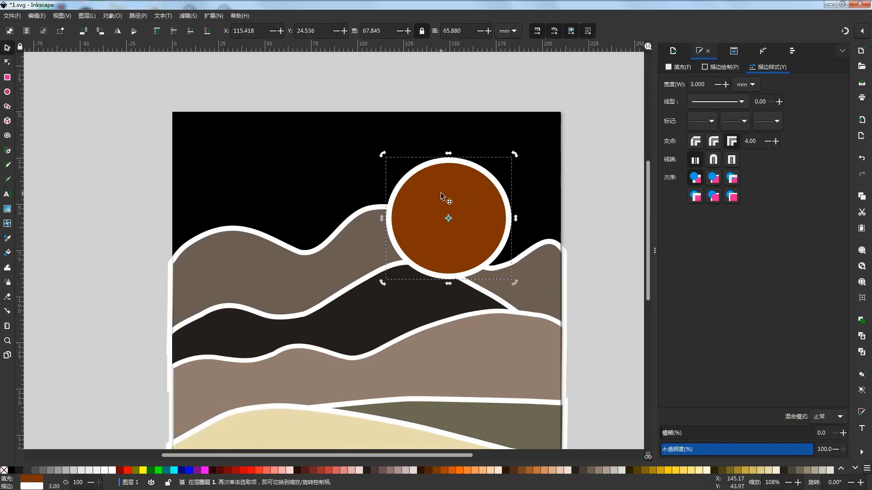
{"action": "left_click_drag", "start_coordinate": [515, 155], "coordinate": [529, 230]}
{"action": "left_click_drag", "start_coordinate": [516, 165], "coordinate": [402, 277]}
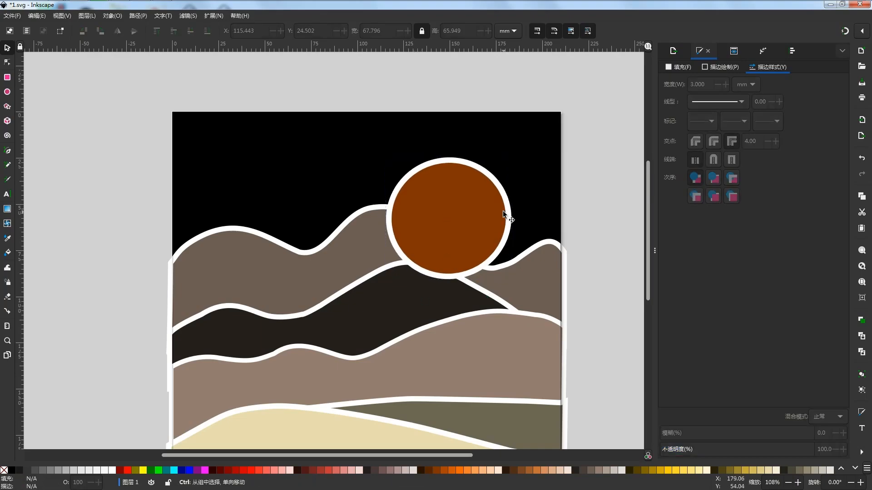
- Stack the sun directly above the black background, behind the hills, and move it to about X 132.6 mm, Y 32.4 mm
{"action": "scroll", "coordinate": [502, 211], "scroll_direction": "down", "scroll_amount": 2}
{"action": "left_click_drag", "start_coordinate": [499, 211], "coordinate": [502, 208]}
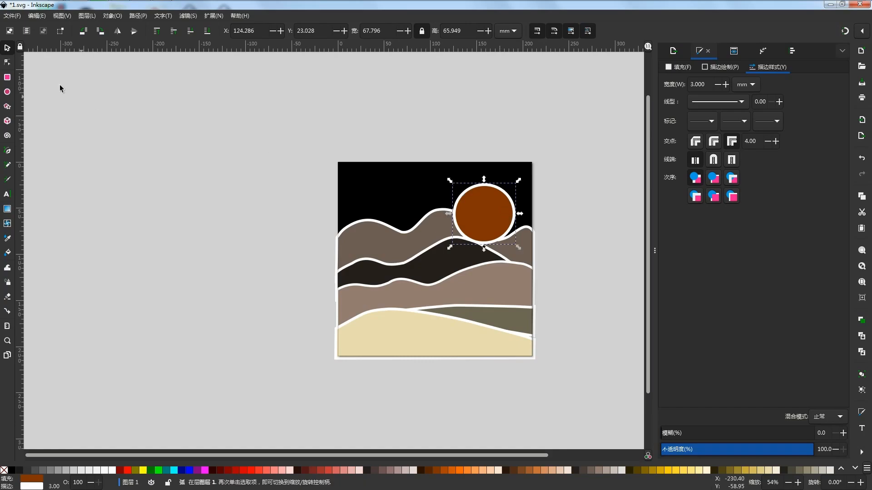
{"action": "left_click", "coordinate": [205, 35]}
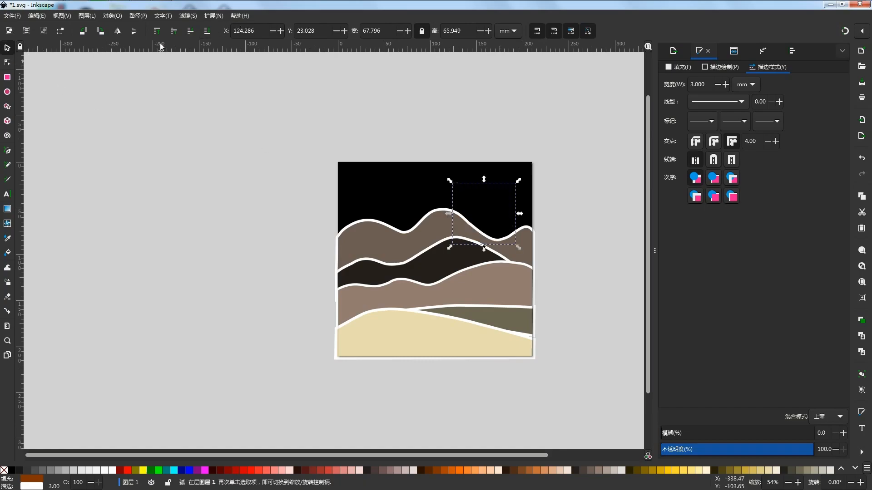
{"action": "left_click", "coordinate": [173, 32]}
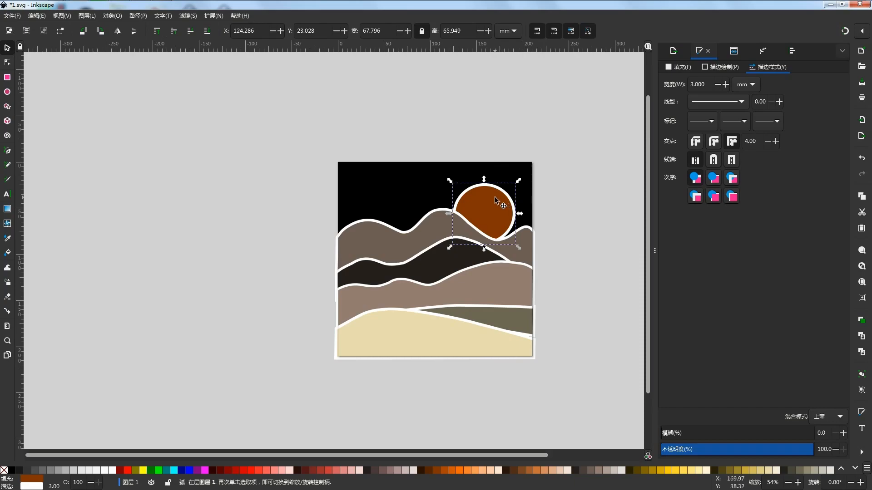
{"action": "left_click_drag", "start_coordinate": [500, 201], "coordinate": [509, 210]}
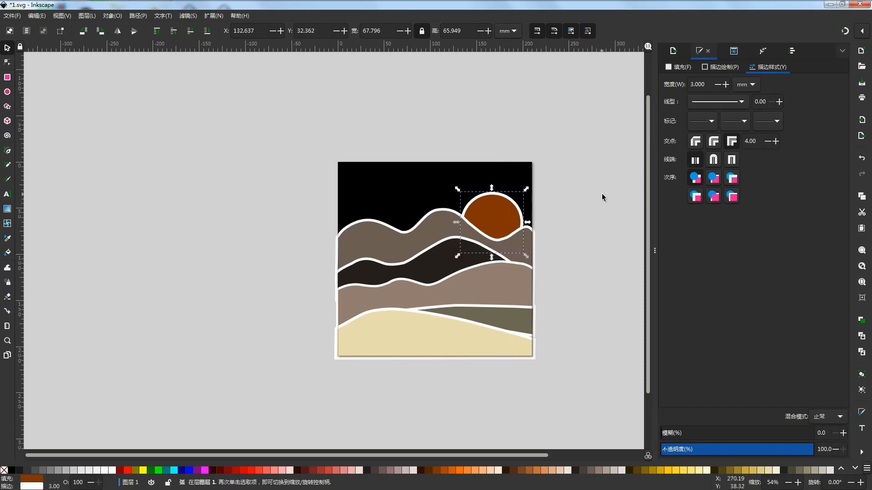
- Try to stretch the sun and all the hills upward together to a combined height of about 190 mm
{"action": "left_click", "coordinate": [562, 208]}
{"action": "left_click_drag", "start_coordinate": [562, 208], "coordinate": [568, 224]}
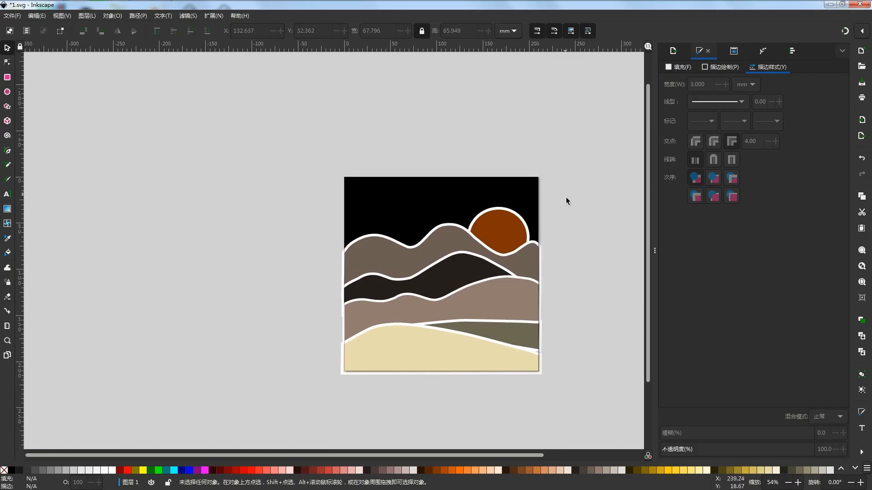
{"action": "left_click_drag", "start_coordinate": [575, 165], "coordinate": [373, 371]}
{"action": "left_click_drag", "start_coordinate": [579, 193], "coordinate": [265, 424]}
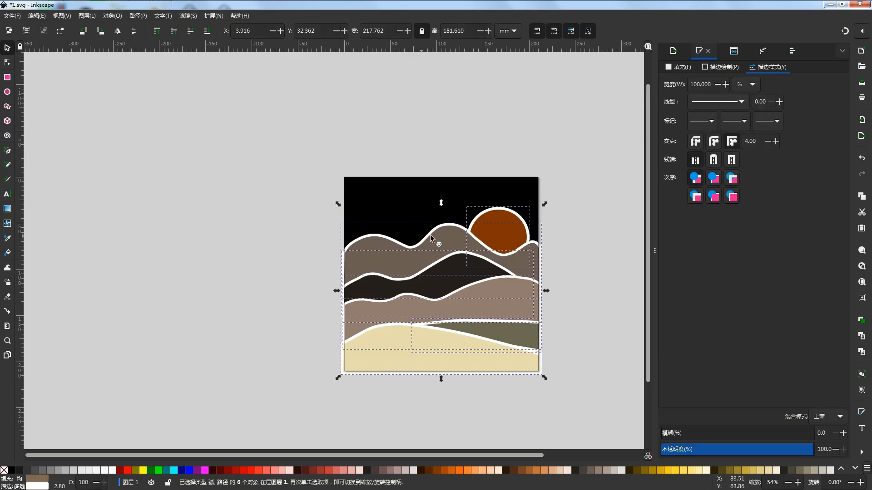
{"action": "left_click_drag", "start_coordinate": [442, 201], "coordinate": [443, 196]}
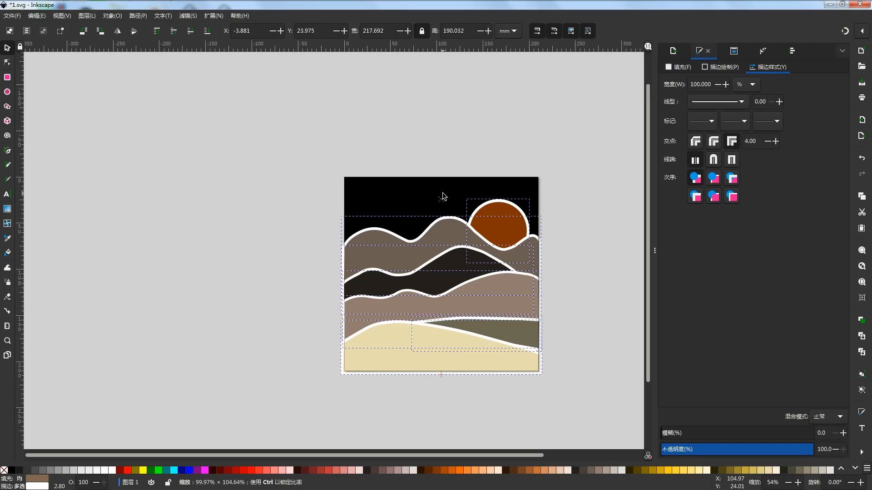
{"action": "left_click_drag", "start_coordinate": [443, 195], "coordinate": [443, 196]}
- Try to widen the sun to about 84.5 mm and undo that stretch
{"action": "left_click", "coordinate": [592, 194]}
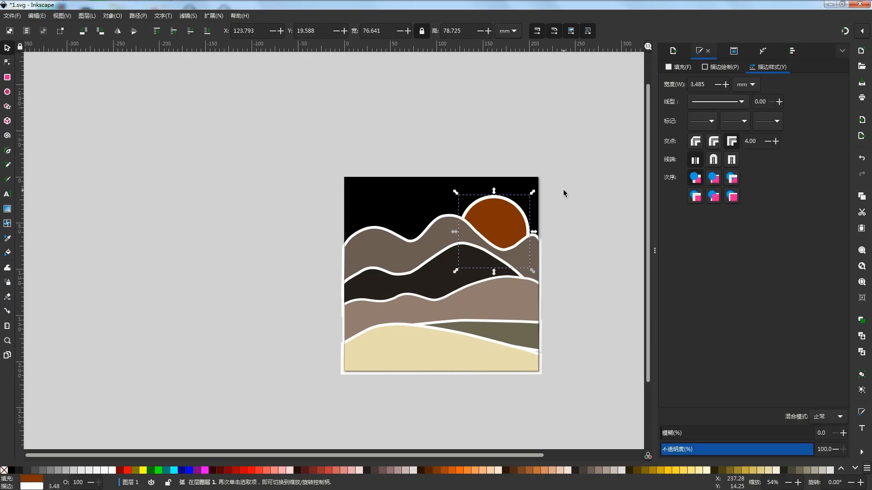
{"action": "left_click_drag", "start_coordinate": [454, 232], "coordinate": [448, 234]}
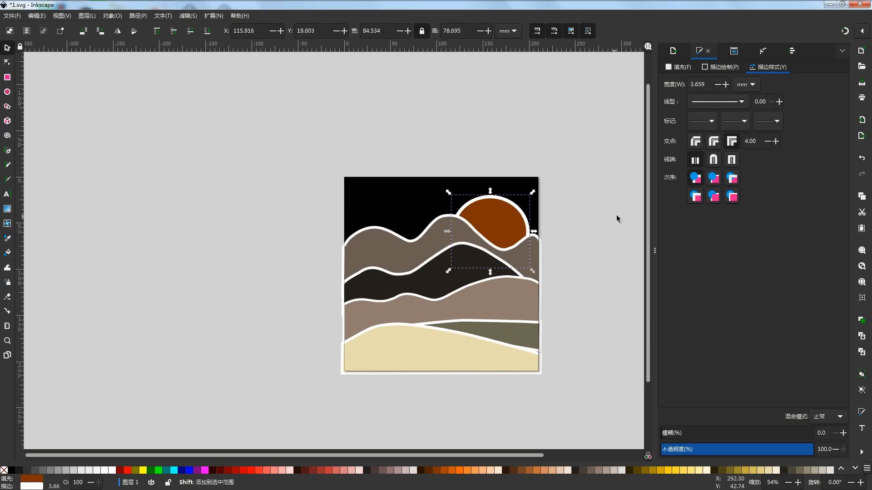
{"action": "key", "text": "ctrl+z"}
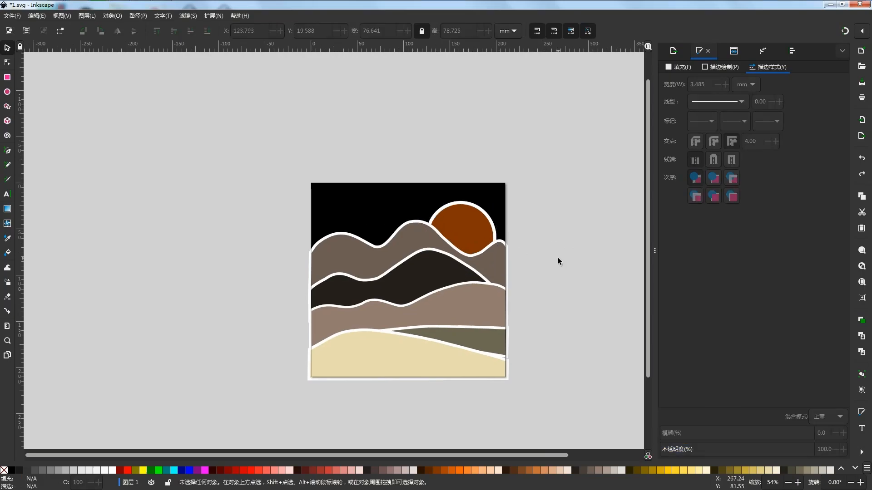
- Recolor the black background square with a dark olive-grey fill
{"action": "left_click", "coordinate": [398, 201]}
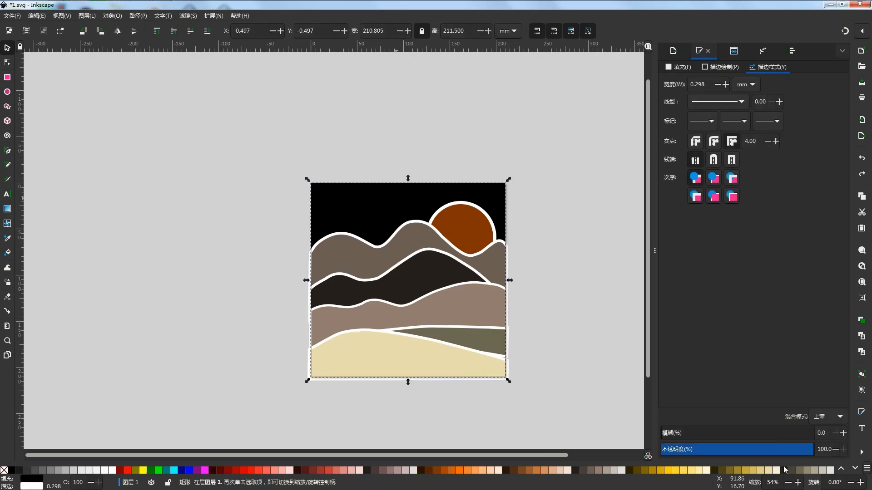
{"action": "left_click", "coordinate": [799, 471]}
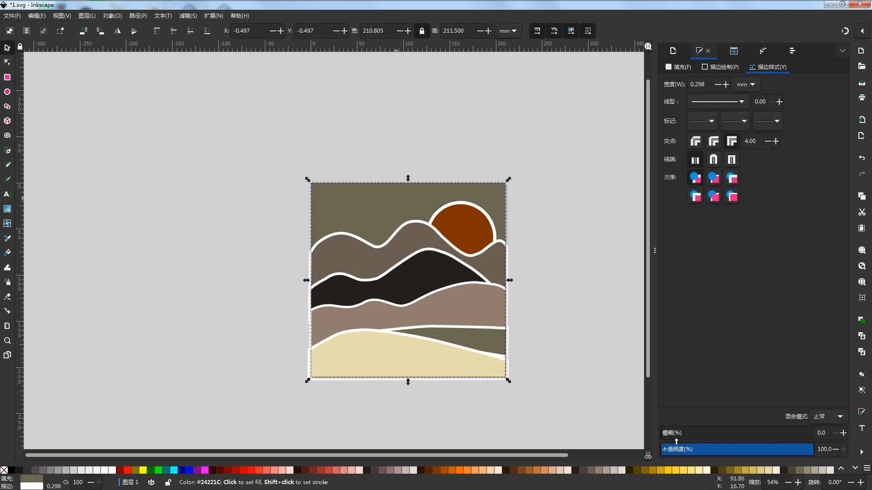
- Try olive-grey #918A6F and dark brown #483E37 fills on the near-black middle hill, restore its near-black fill and clear the selection
{"action": "left_click", "coordinate": [388, 281]}
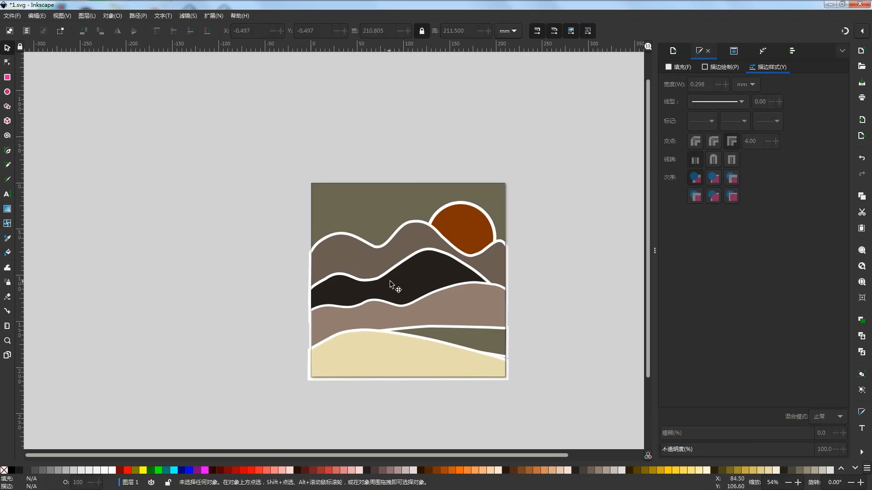
{"action": "left_click", "coordinate": [801, 469]}
{"action": "left_click", "coordinate": [805, 470]}
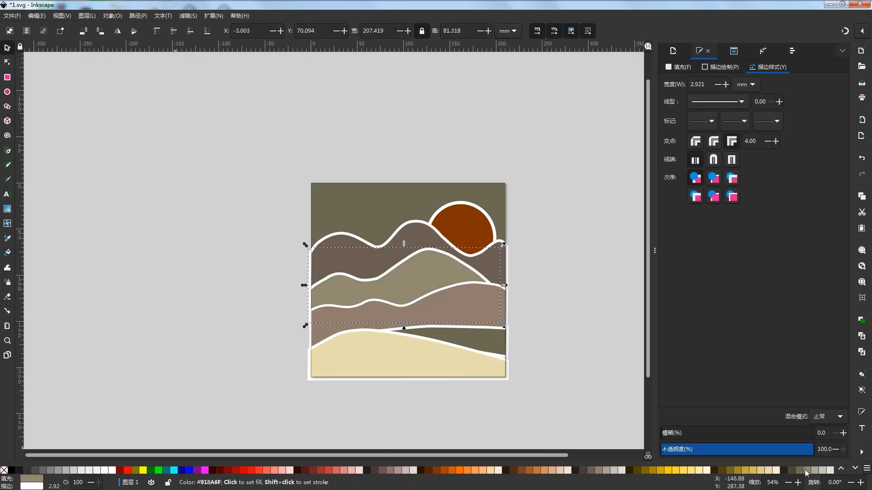
{"action": "left_click", "coordinate": [581, 470]}
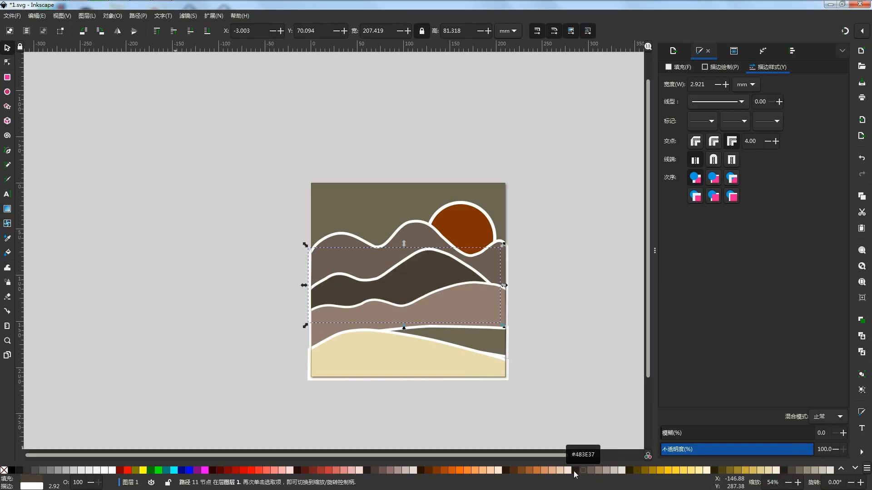
{"action": "left_click", "coordinate": [573, 469]}
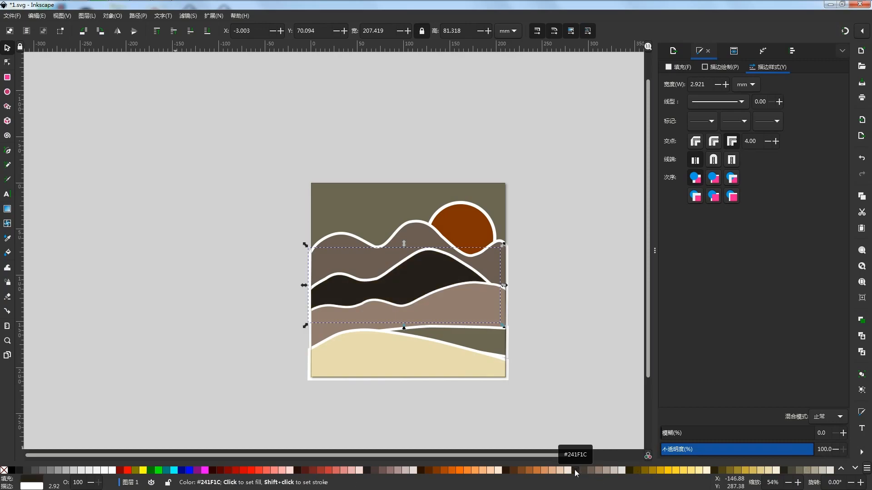
{"action": "left_click", "coordinate": [574, 396]}
- Open the PNG export settings, temporarily widen the canvas to review the whole landscape, and bring the export settings back into view
{"action": "key", "text": "ctrl+shift+e"}
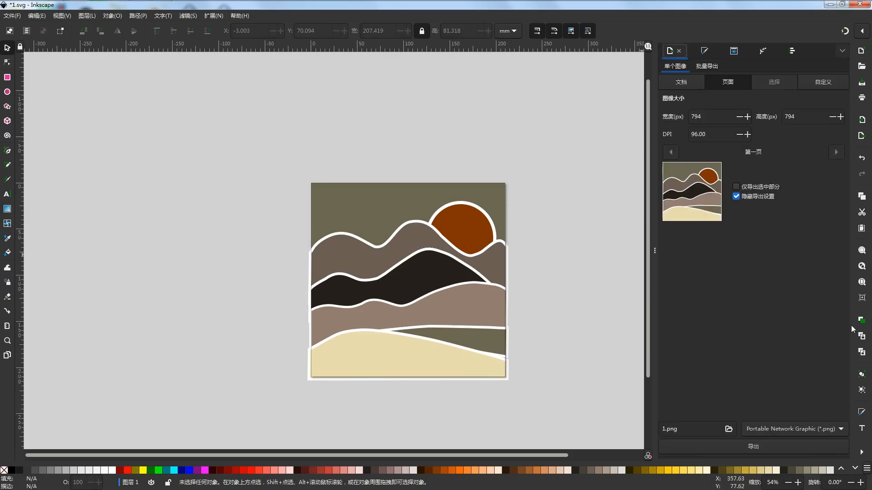
{"action": "left_click_drag", "start_coordinate": [654, 285], "coordinate": [833, 289]}
{"action": "left_click", "coordinate": [861, 282]}
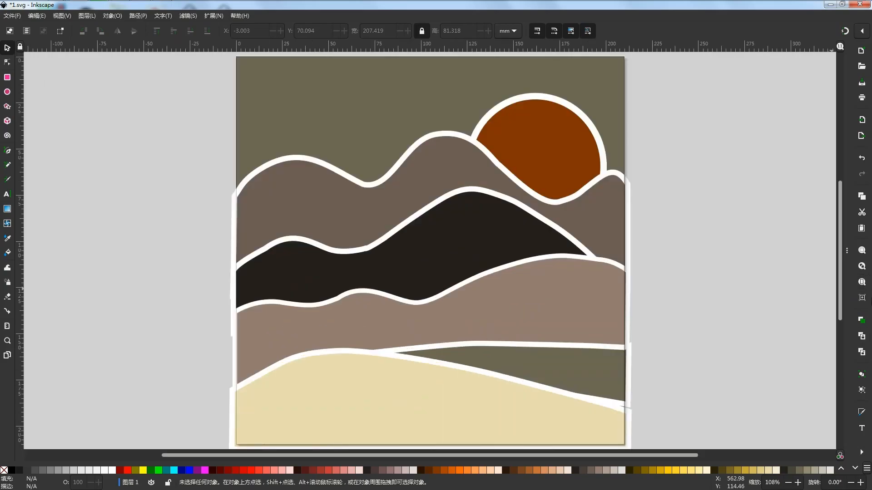
{"action": "key", "text": "minus"}
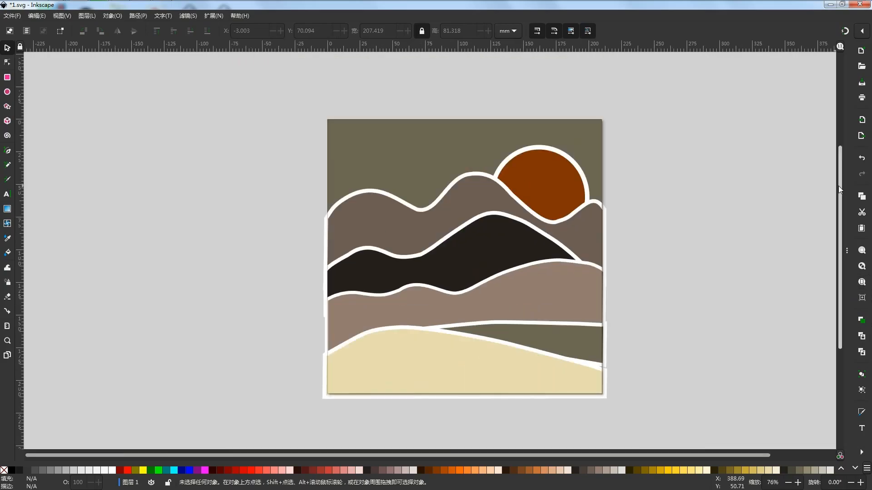
{"action": "left_click_drag", "start_coordinate": [846, 180], "coordinate": [728, 190]}
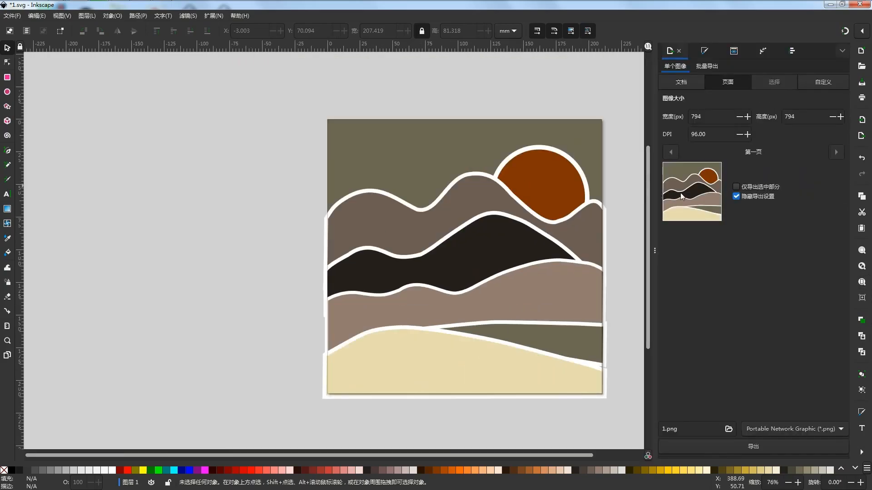